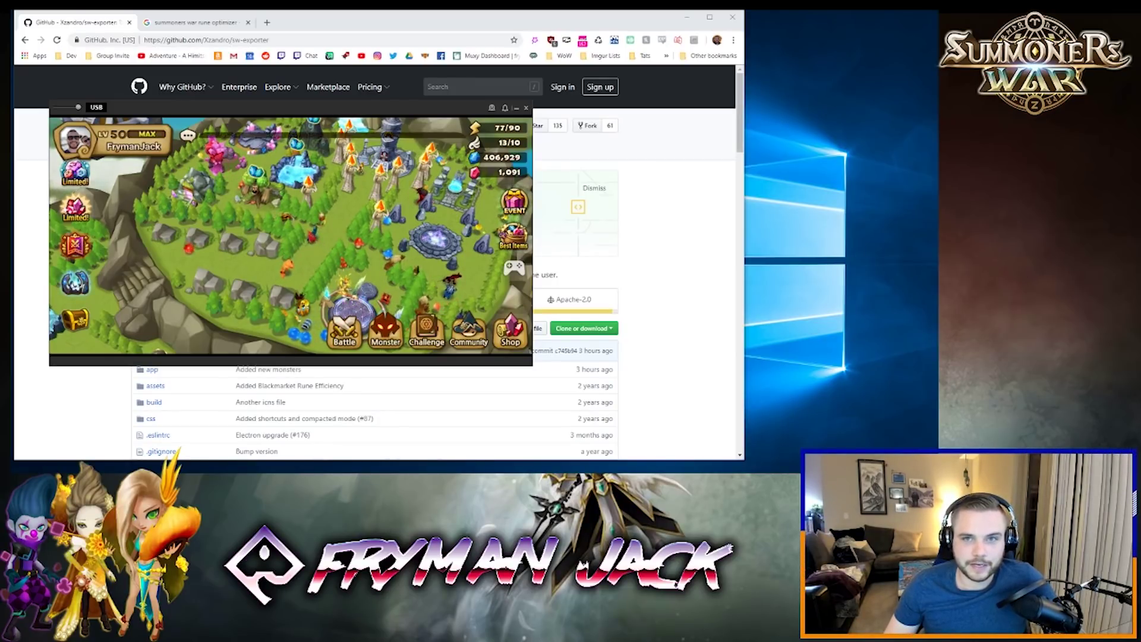
Examine the downloadable assets of the sw-exporter 0.0.24 release on GitHub.
click(675, 205)
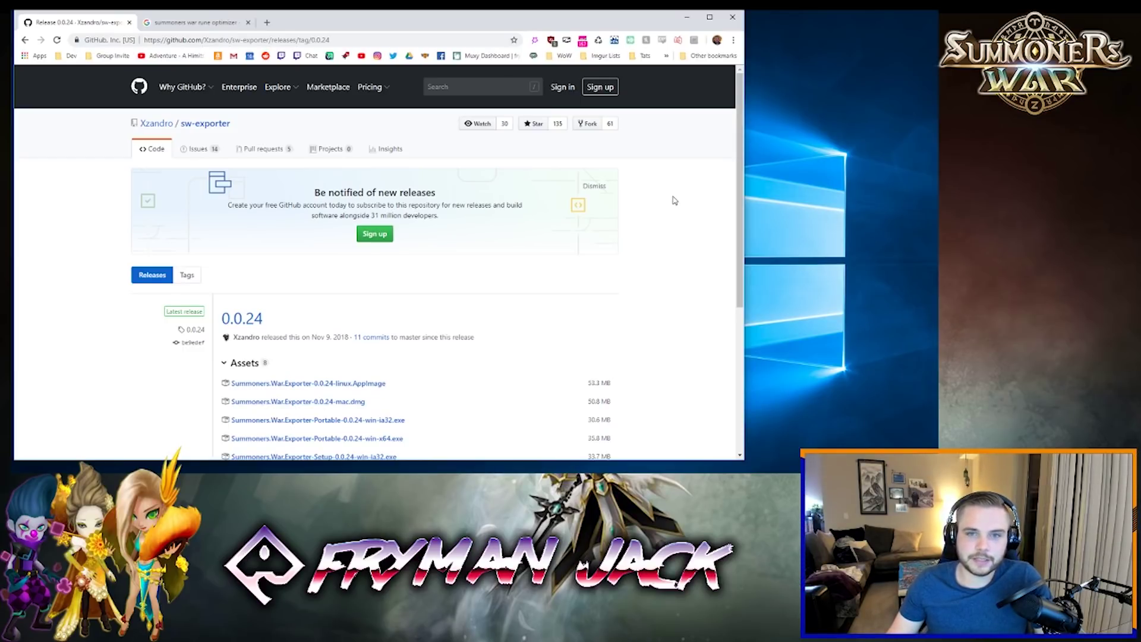
scroll(674, 201, down, 3)
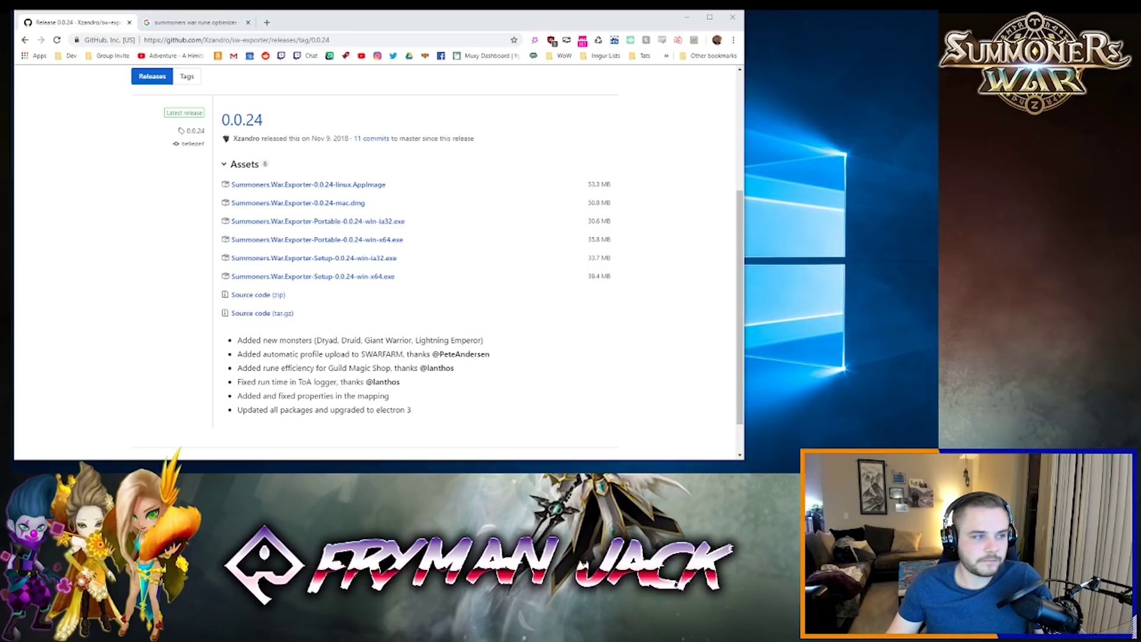
Place the Summoners War Exporter window beside the release page, check its proxy port, and bring up the phone's Wi-Fi network details.
drag(496, 154, 758, 117)
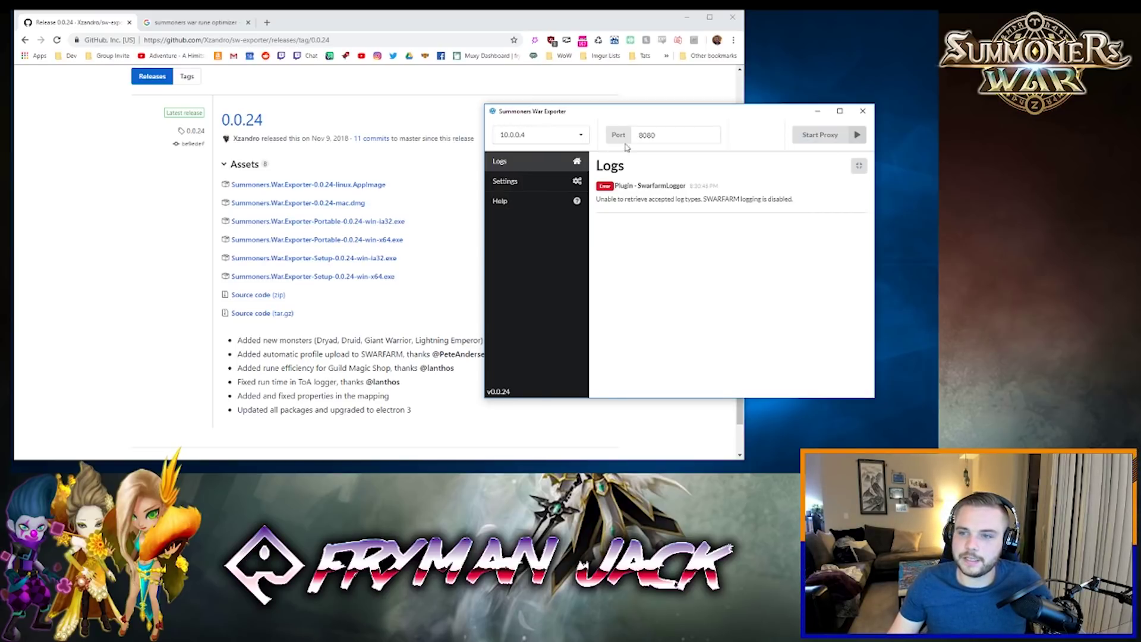
double_click(670, 136)
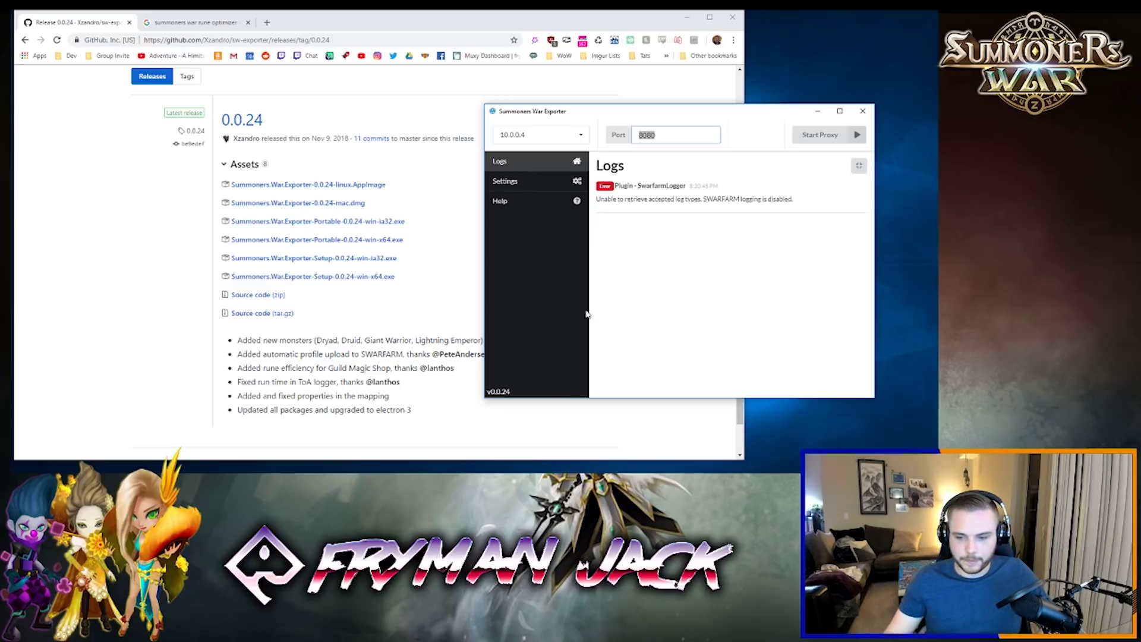
click(525, 480)
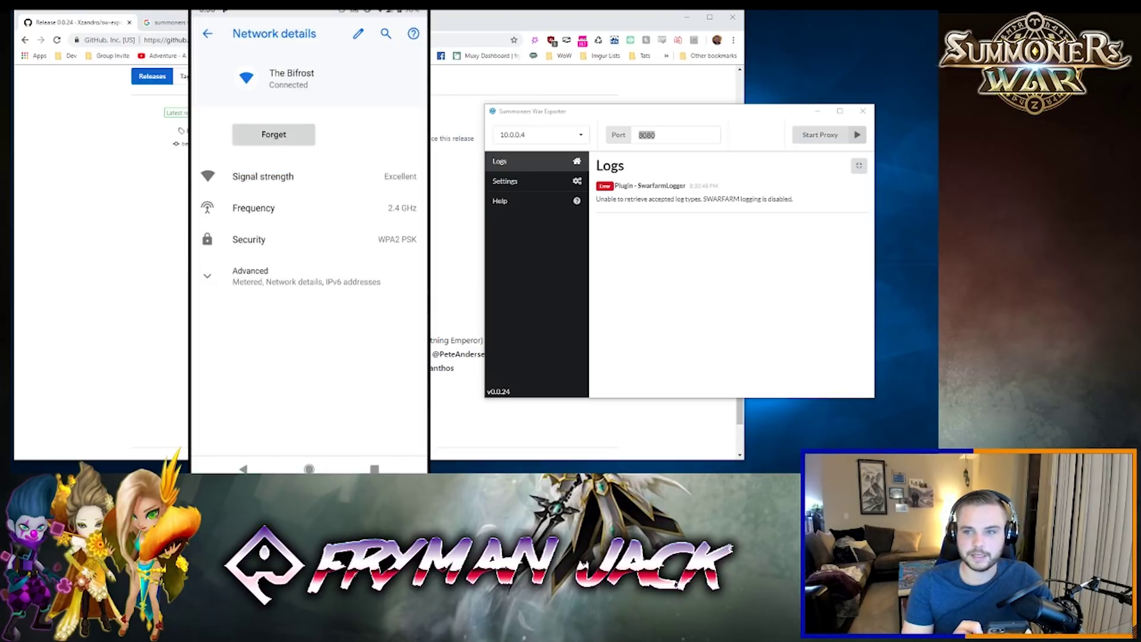
Check the exporter's files path in its settings and start the proxy.
click(684, 298)
click(536, 187)
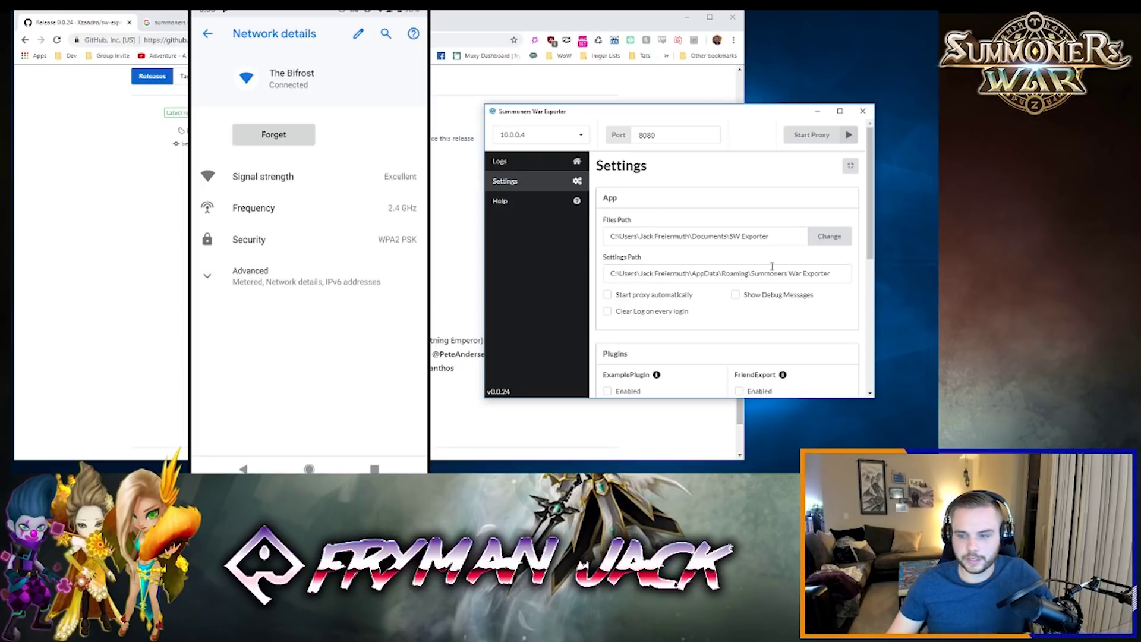
click(829, 236)
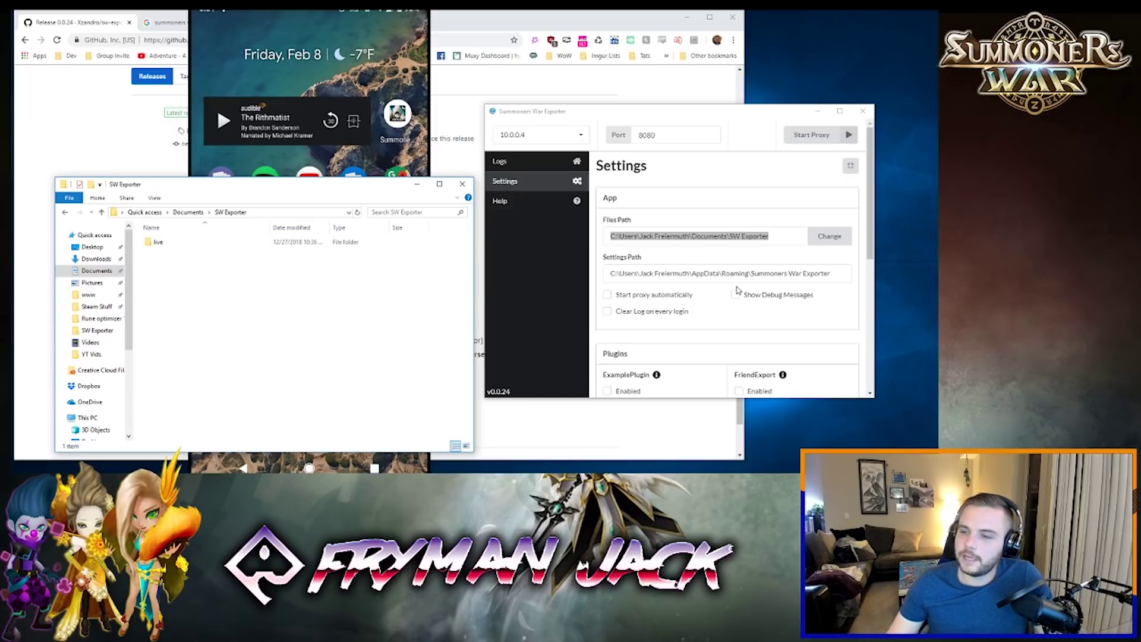
click(812, 141)
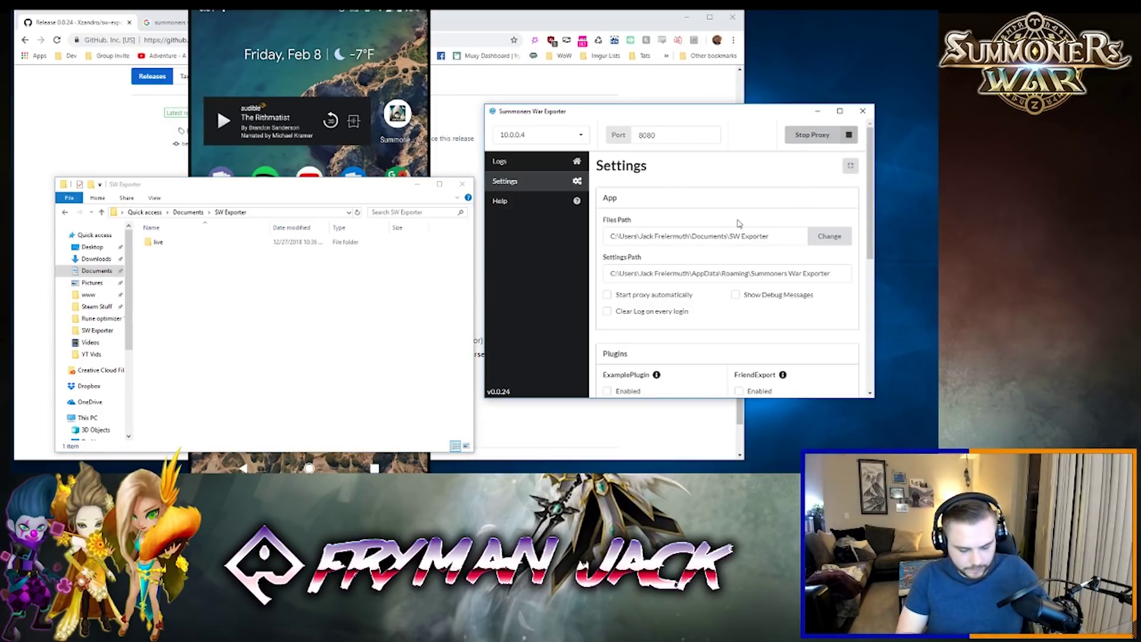
Arrange the SW Exporter folder and mirrored game windows so both are visible, and select the exported JSON file in the folder.
drag(348, 190, 755, 218)
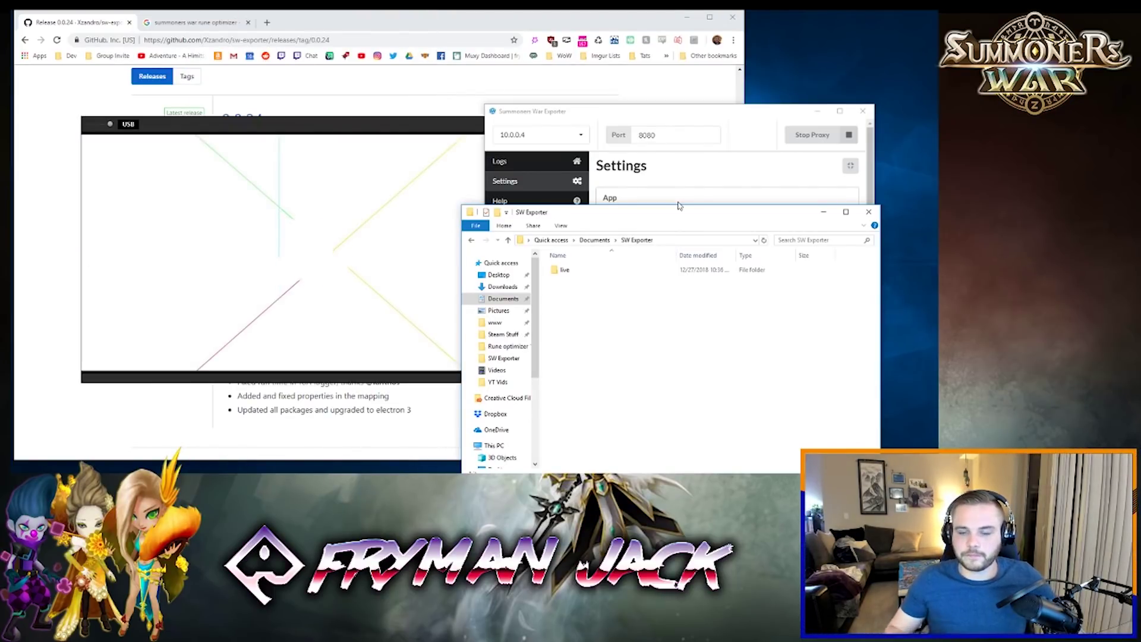
drag(432, 126, 394, 27)
click(683, 367)
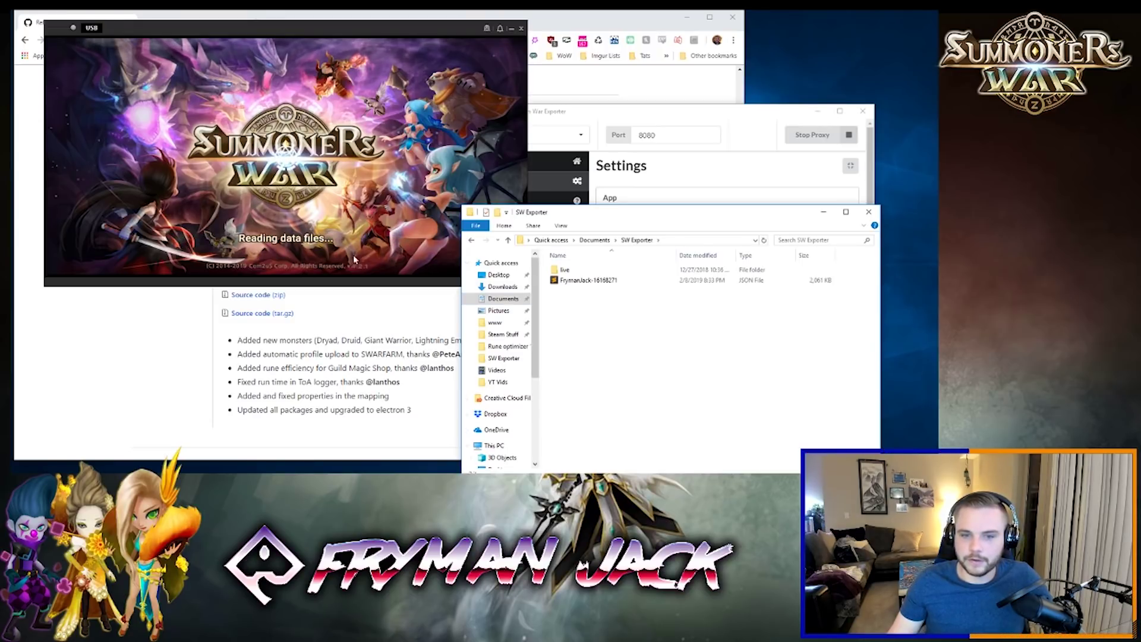
click(599, 281)
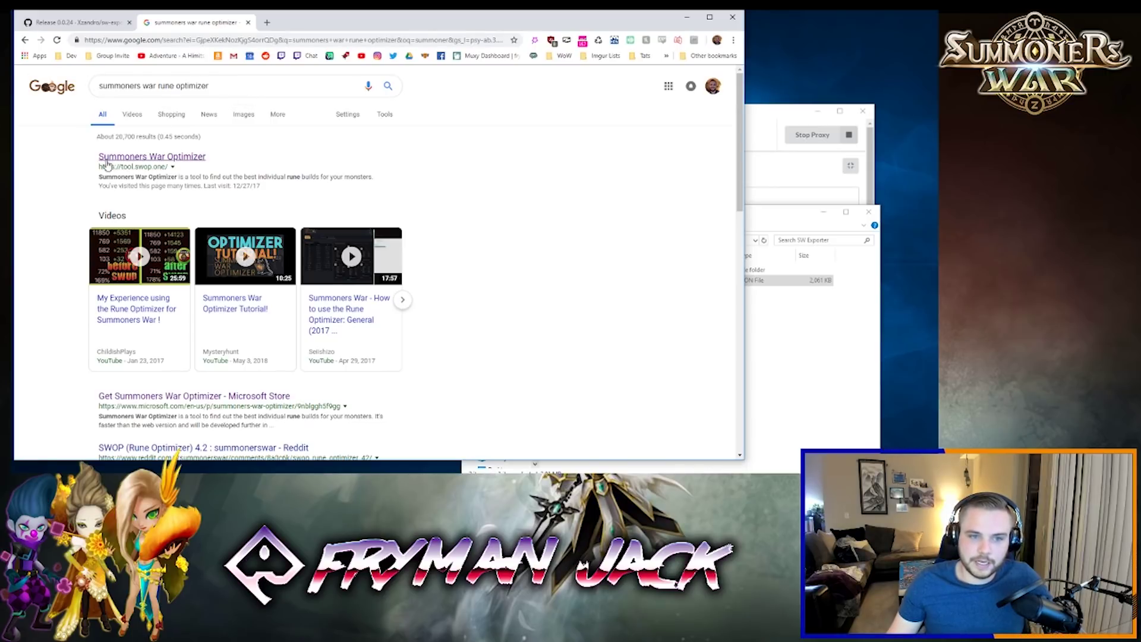
Open the Summoners War Optimizer site from the search results and remove the saved Galleon build.
click(201, 158)
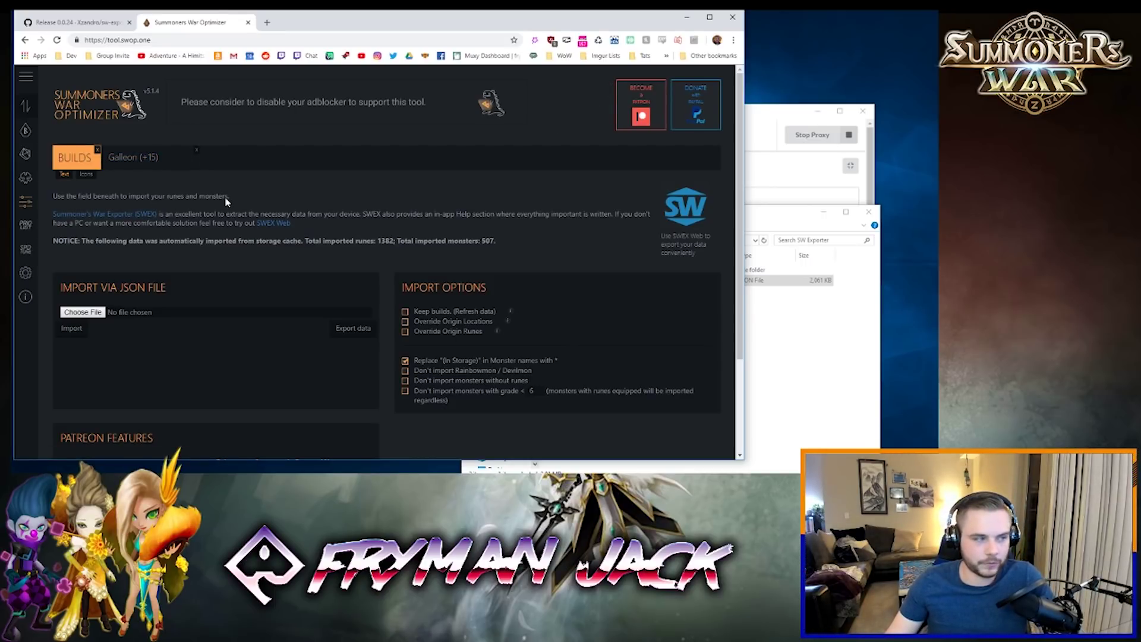
click(196, 150)
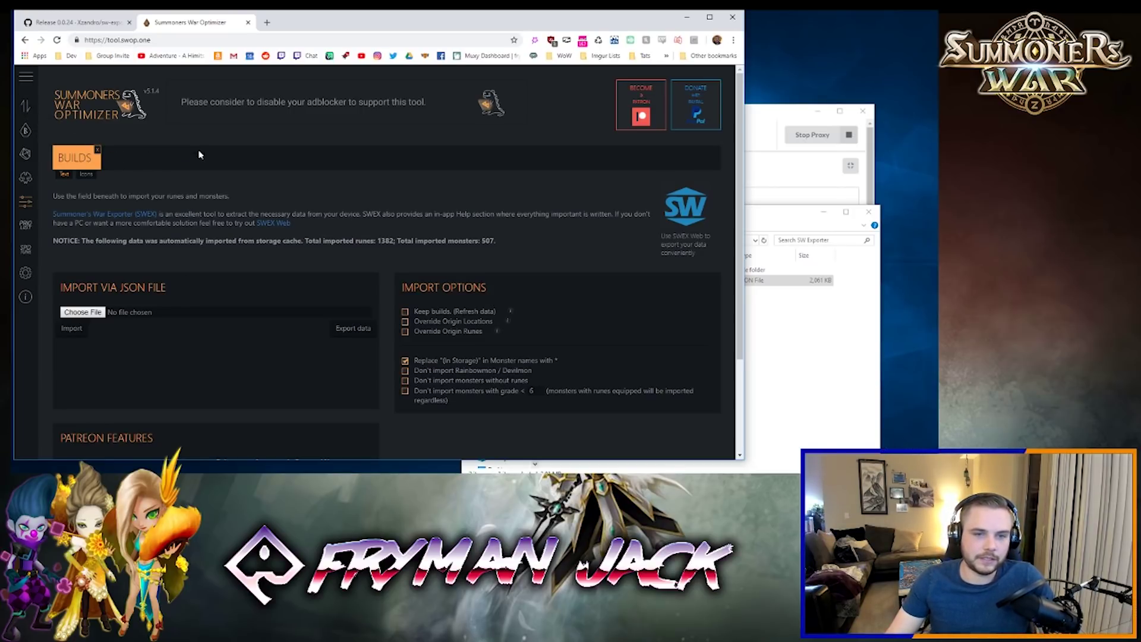
Import the exported JSON file from the SW Exporter folder into the optimizer.
click(83, 312)
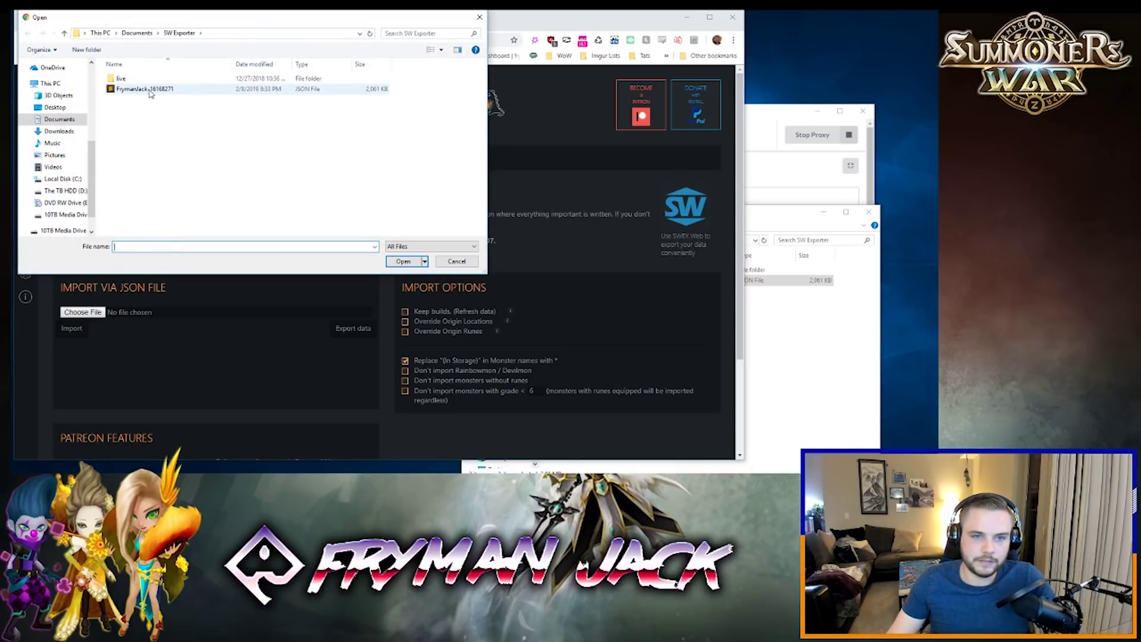
double_click(150, 90)
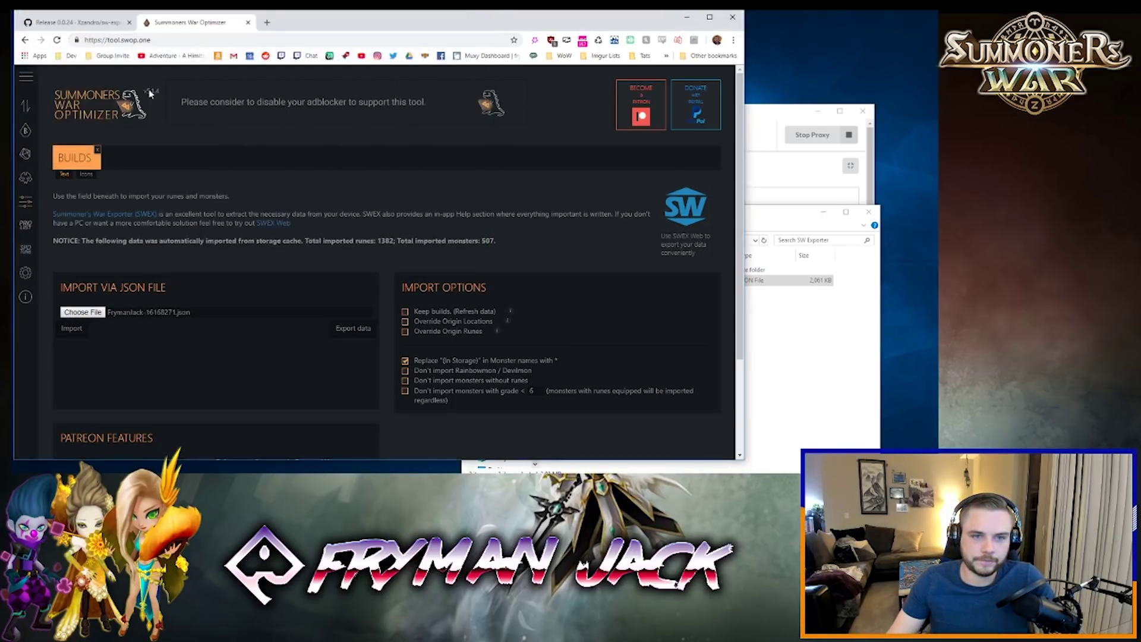
click(71, 330)
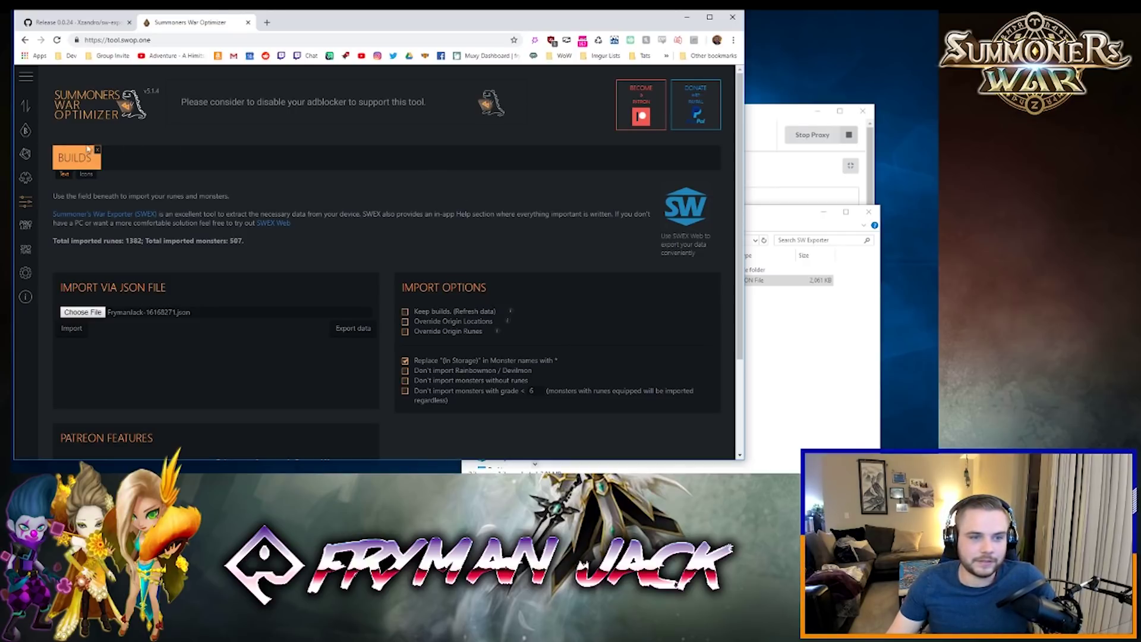
Open the optimizer's rune list and filter it to the Violent set.
click(25, 202)
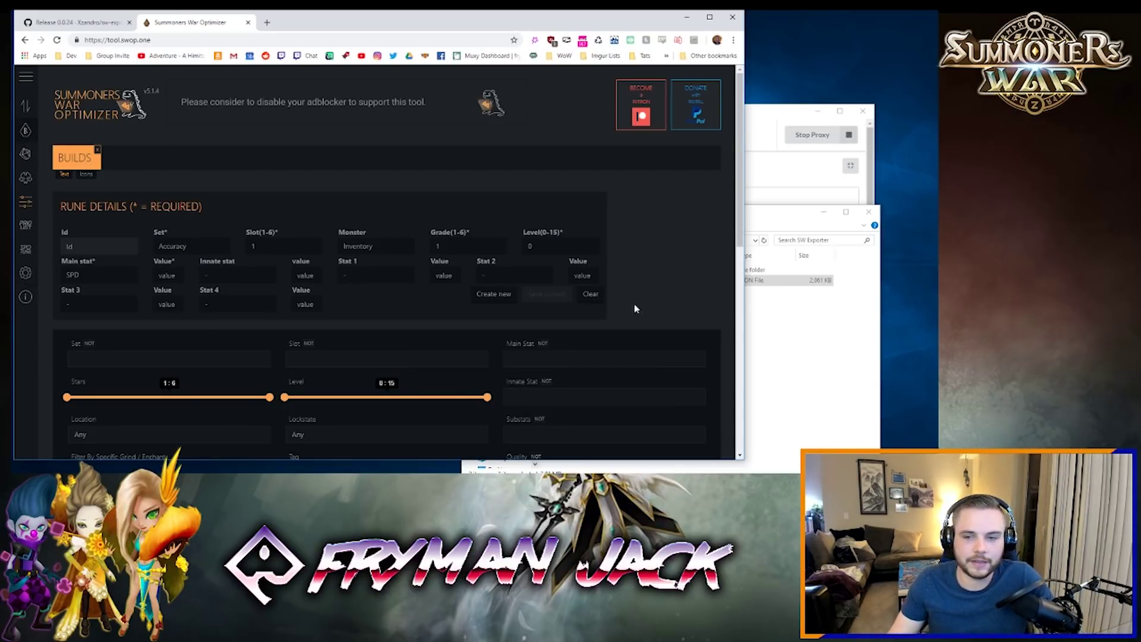
scroll(659, 291, down, 2)
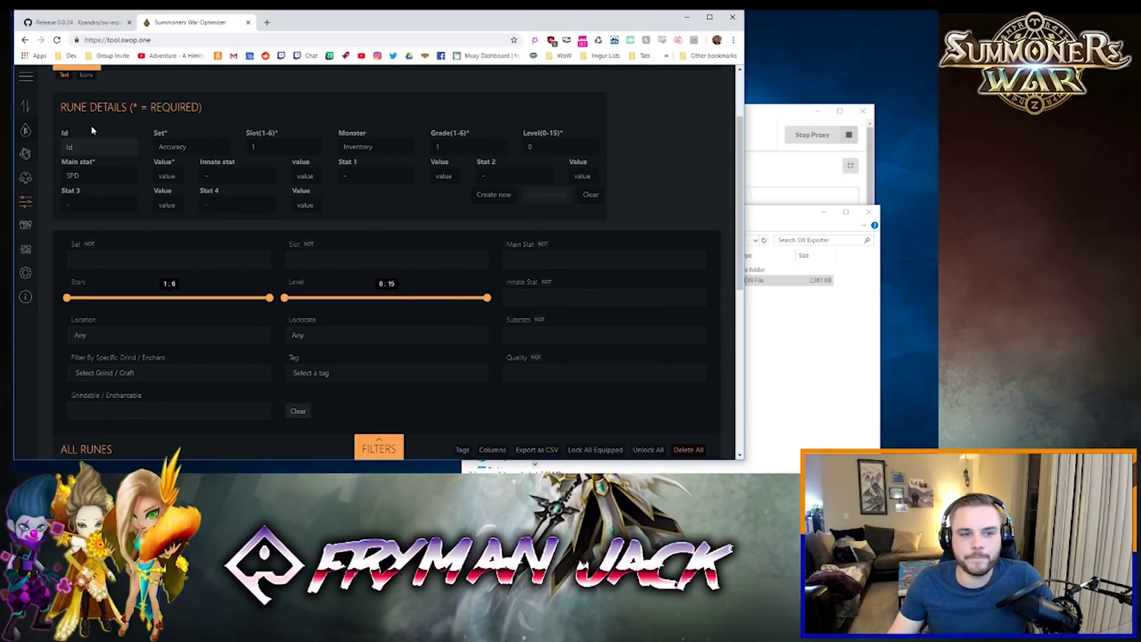
scroll(242, 174, down, 1)
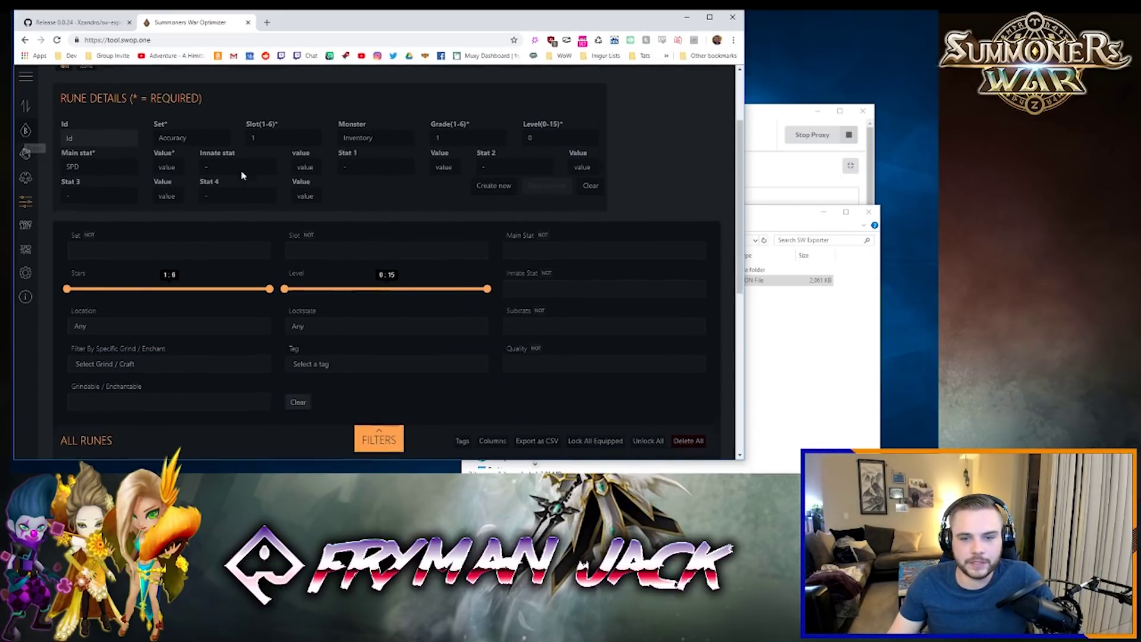
scroll(242, 176, down, 5)
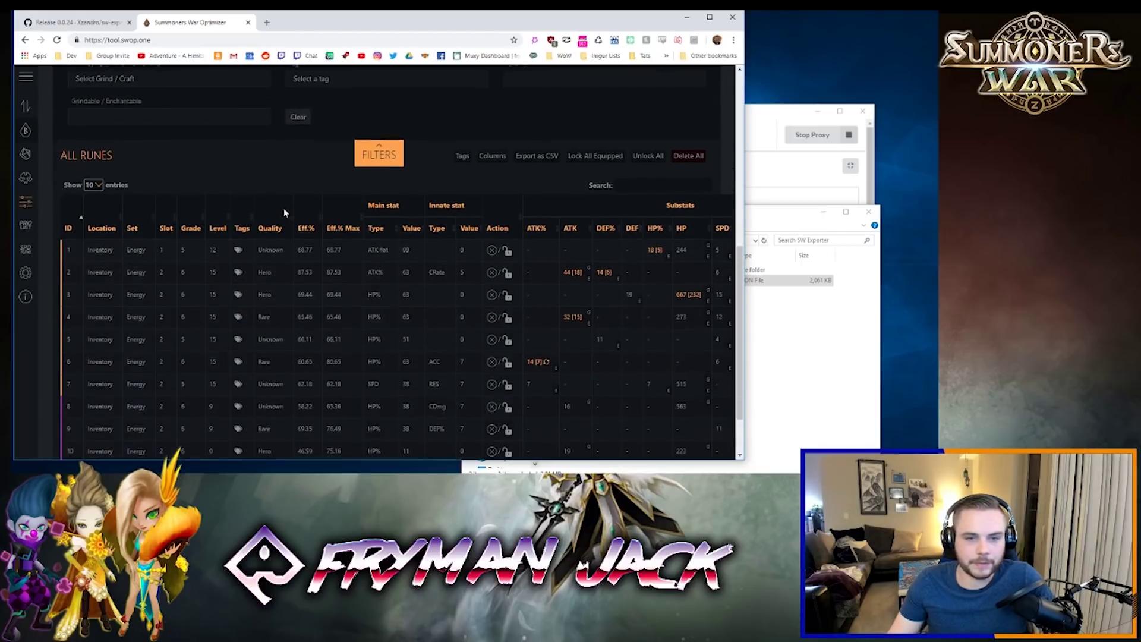
scroll(284, 211, up, 3)
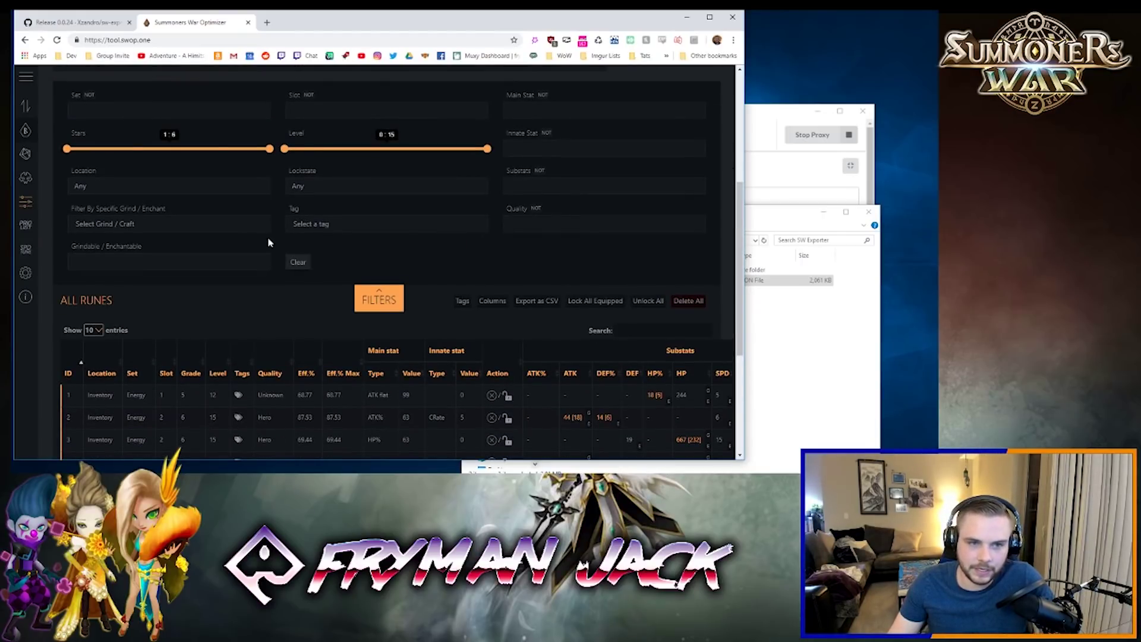
click(163, 111)
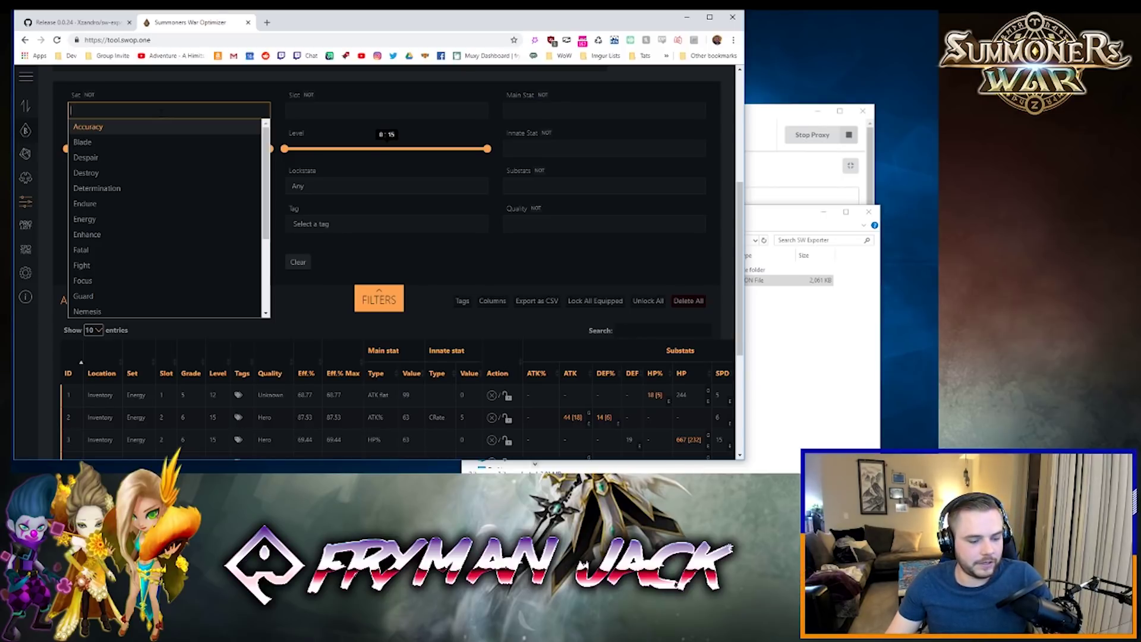
text(v)
click(149, 157)
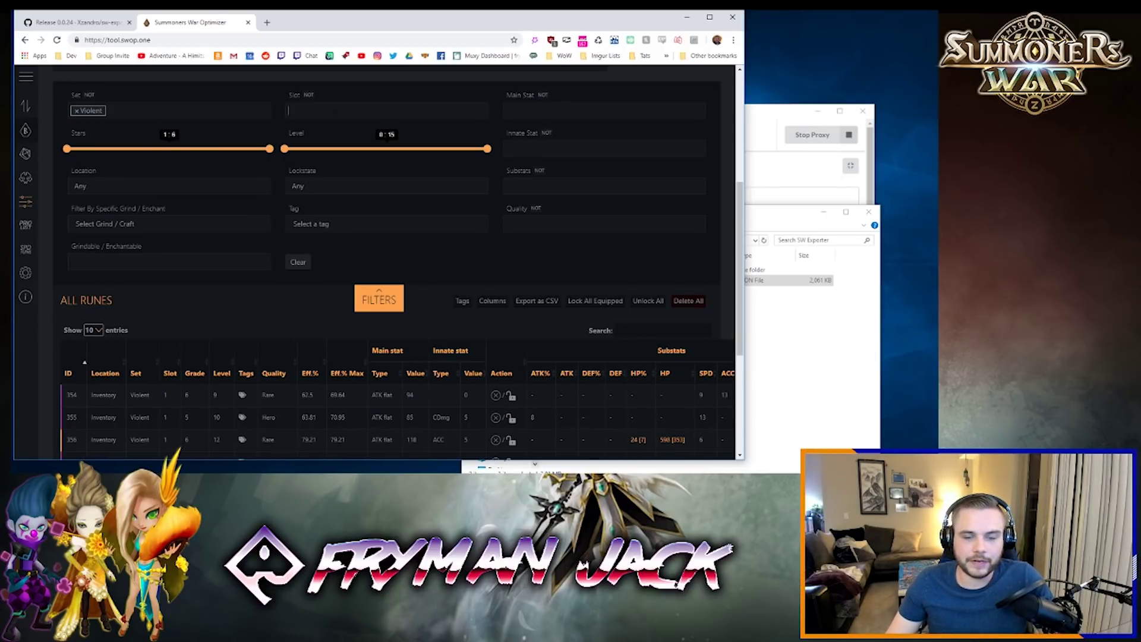
Restrict the rune list to slots 4 and 6.
click(321, 111)
click(321, 173)
click(356, 110)
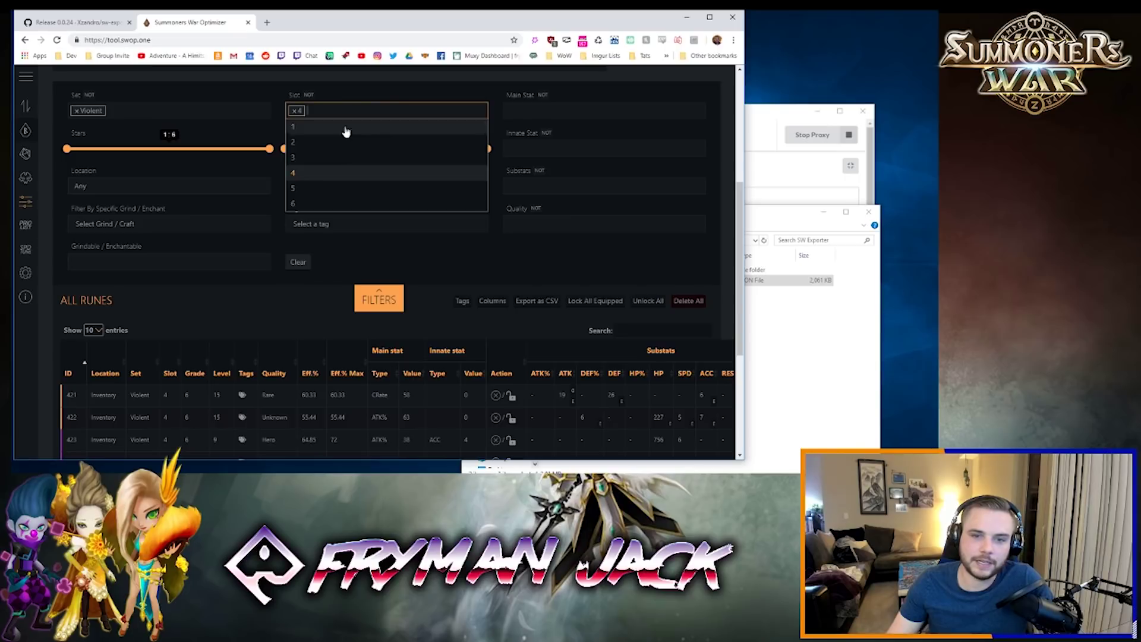
click(313, 204)
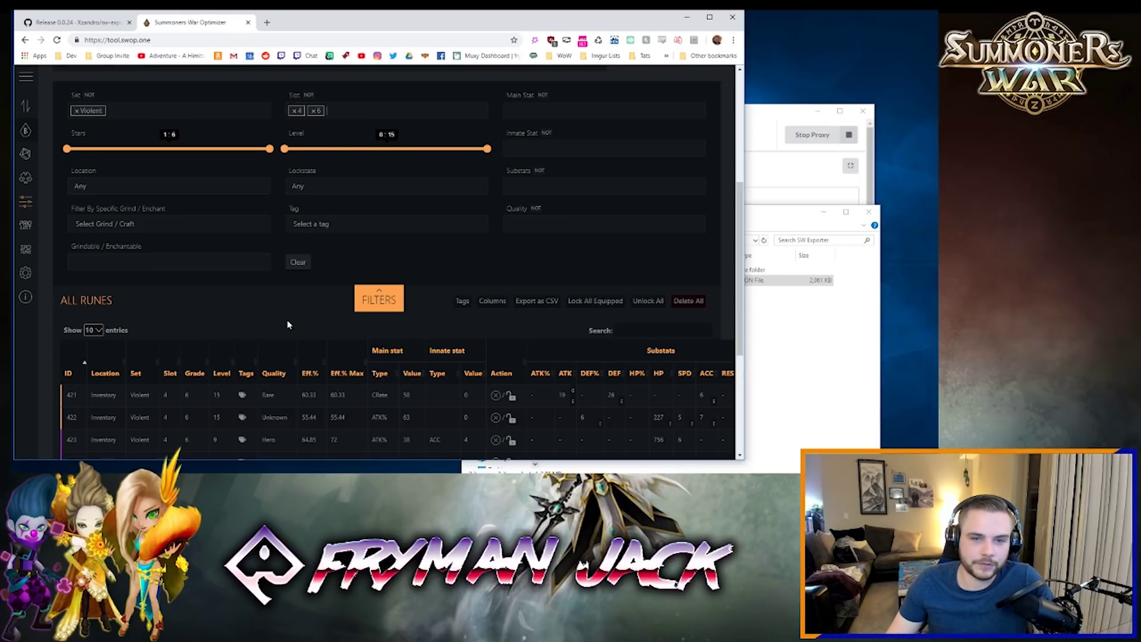
Narrow the rune list to HP% main stat, six stars only and Legend quality, and review the matching runes.
click(535, 110)
click(534, 208)
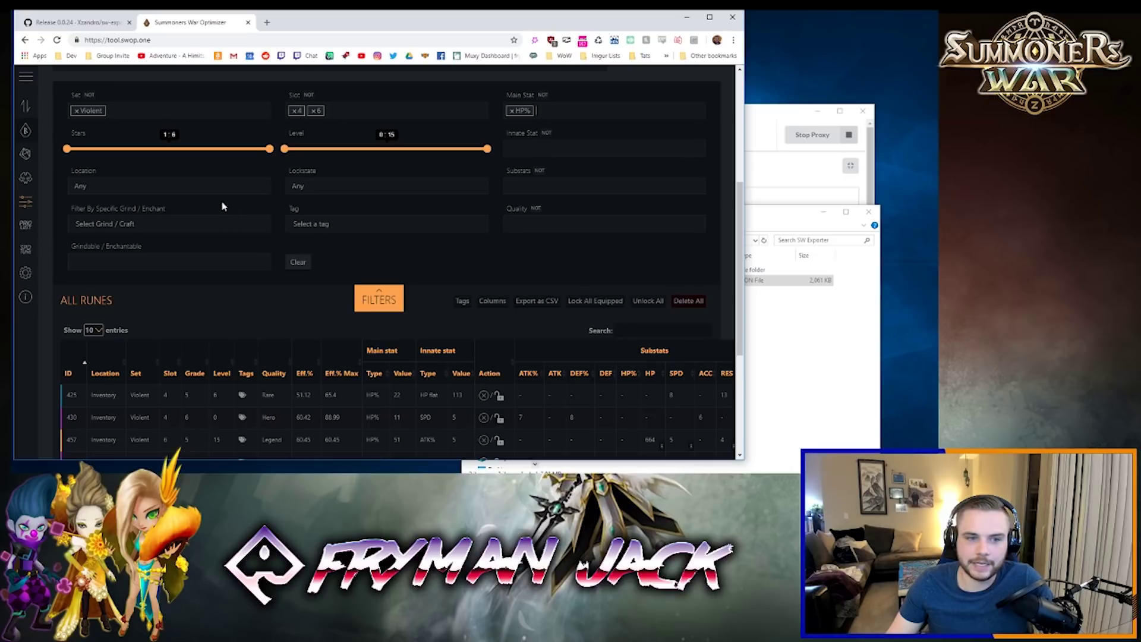
drag(90, 151, 270, 152)
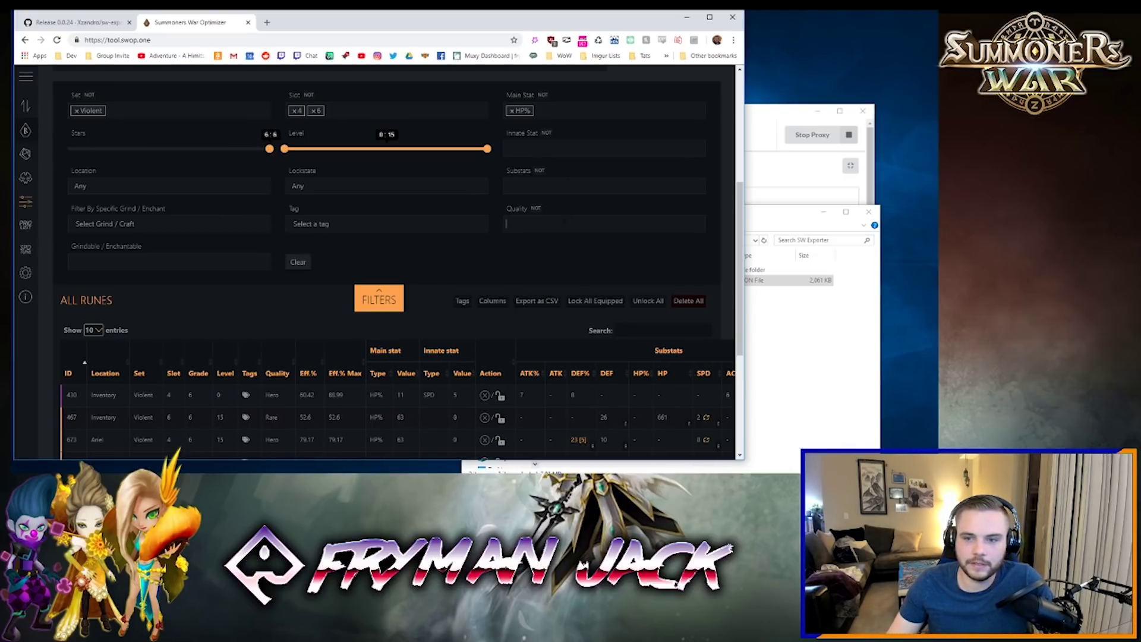
click(563, 316)
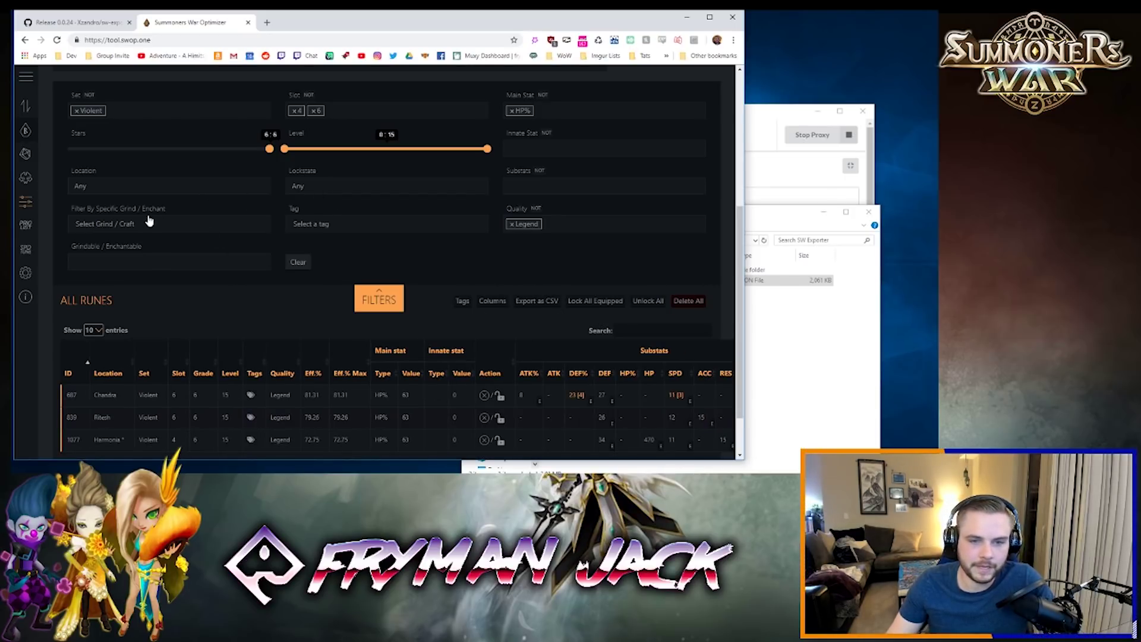
scroll(154, 229, down, 1)
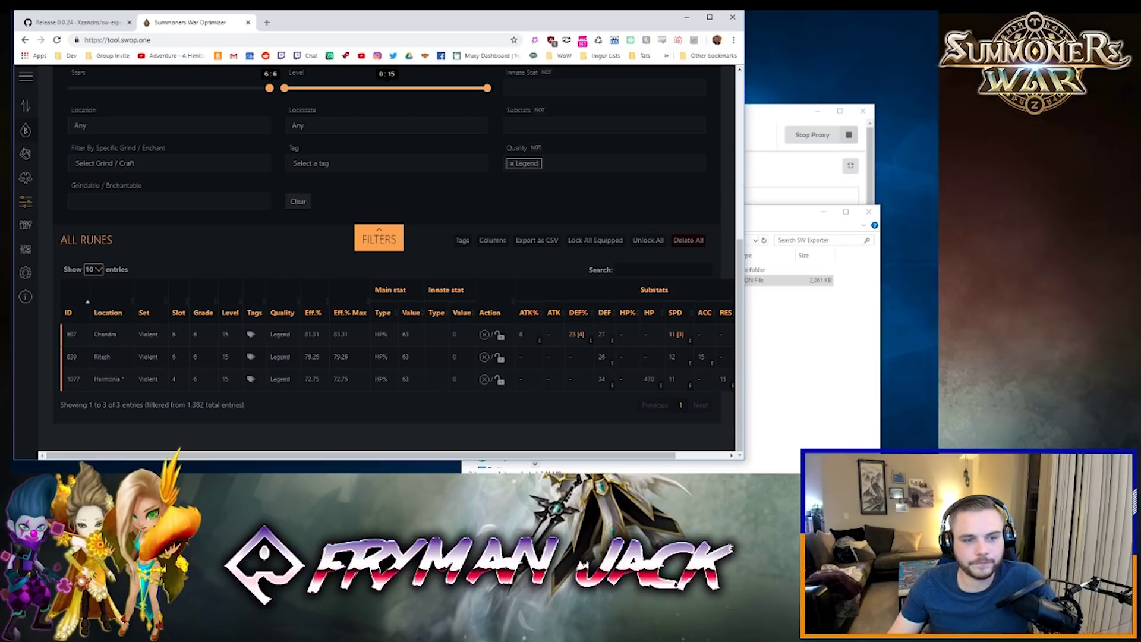
On the build optimizer page for Galleon, set the slot 2 main stat to SPD and slot 4 to HP% and DEF%.
click(28, 204)
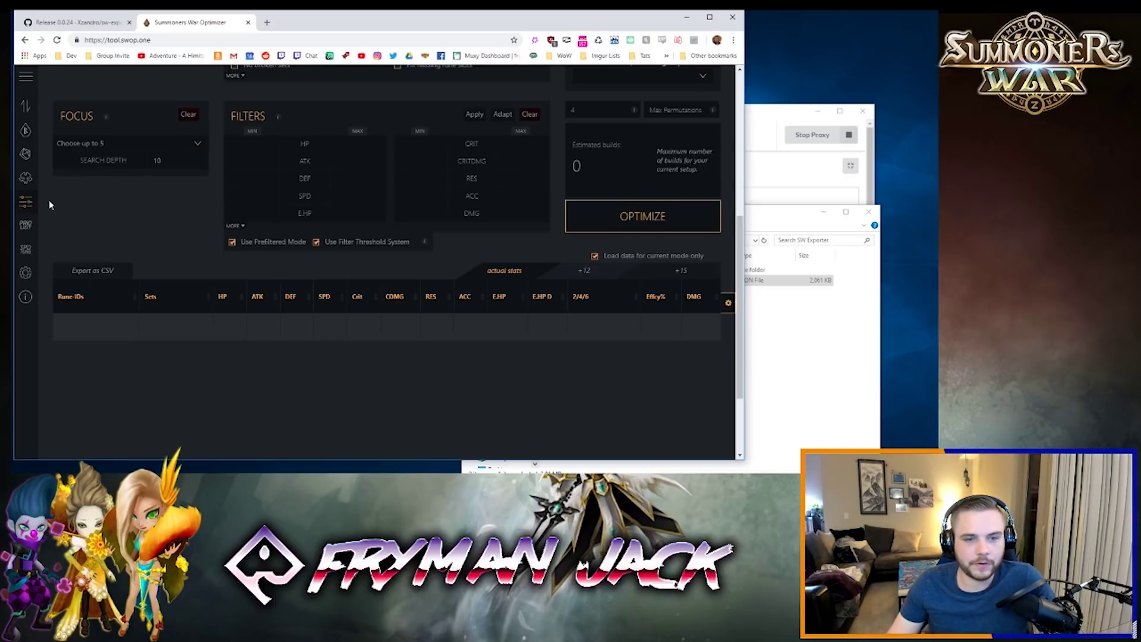
scroll(142, 238, up, 3)
scroll(155, 252, up, 1)
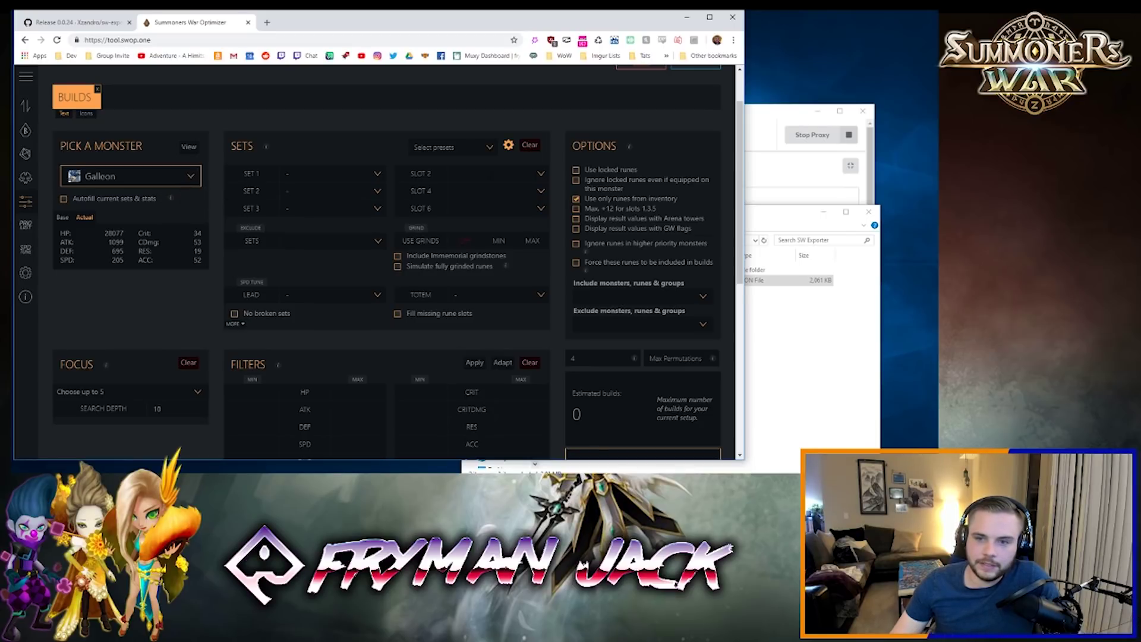
click(496, 173)
click(475, 193)
click(481, 191)
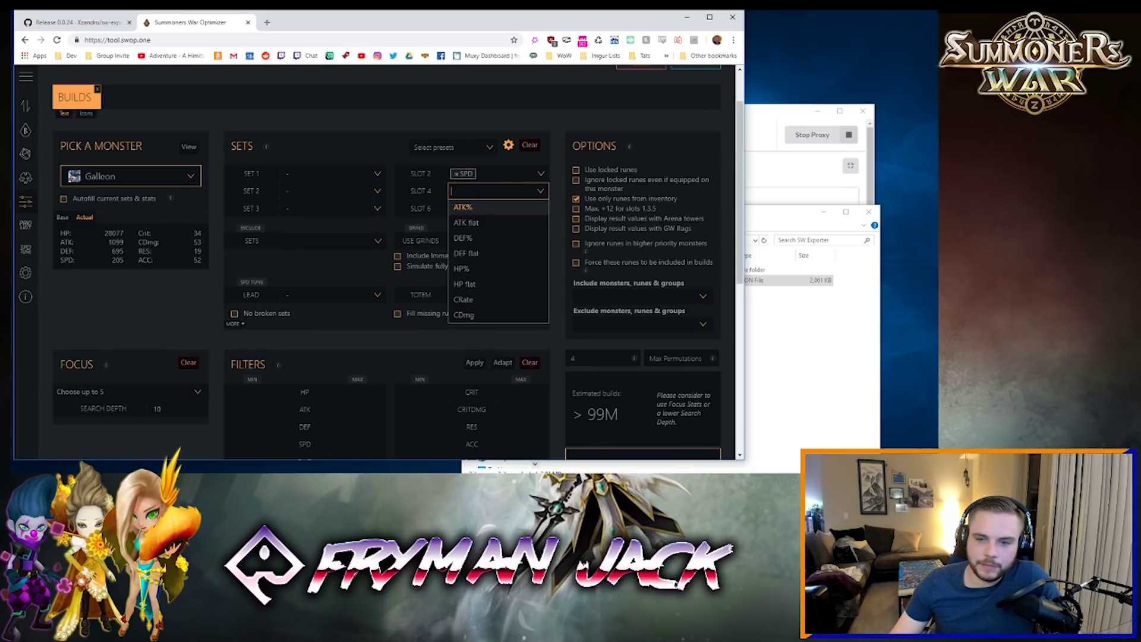
click(474, 271)
click(497, 191)
click(475, 237)
Allow HP%, DEF% and ACC as main stats for slot 6.
click(497, 208)
click(462, 286)
click(471, 208)
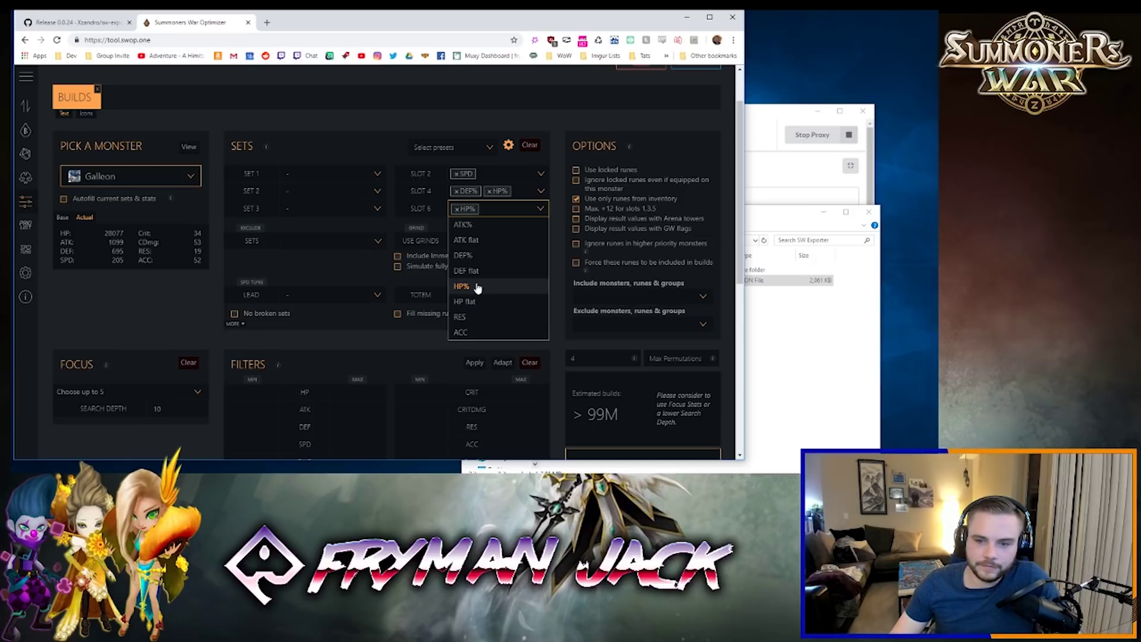
click(485, 253)
click(517, 209)
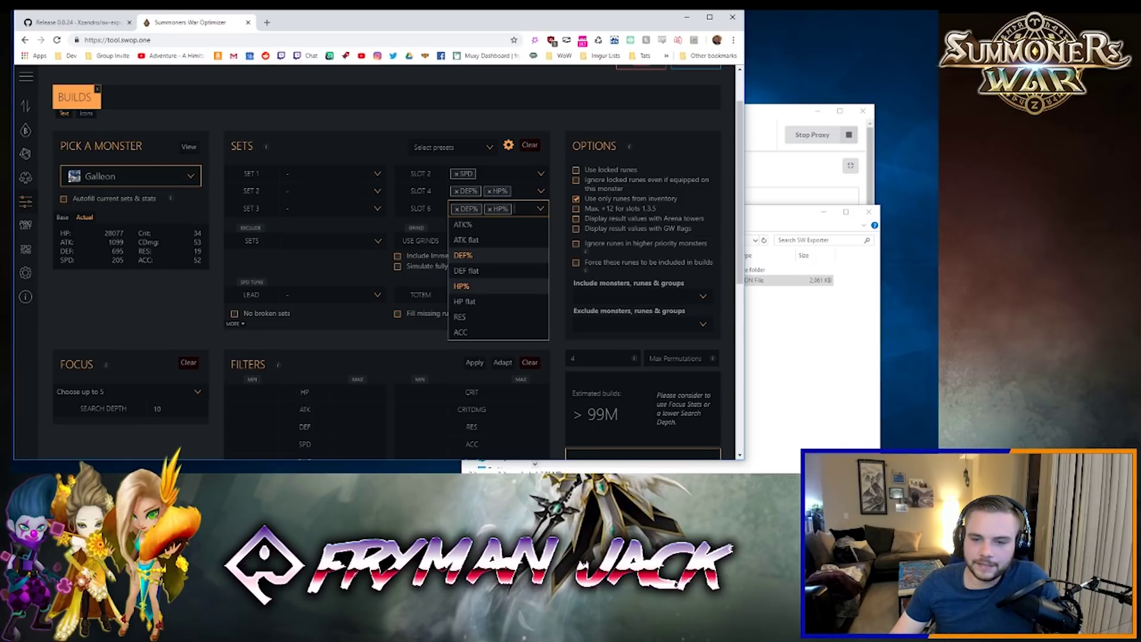
click(476, 332)
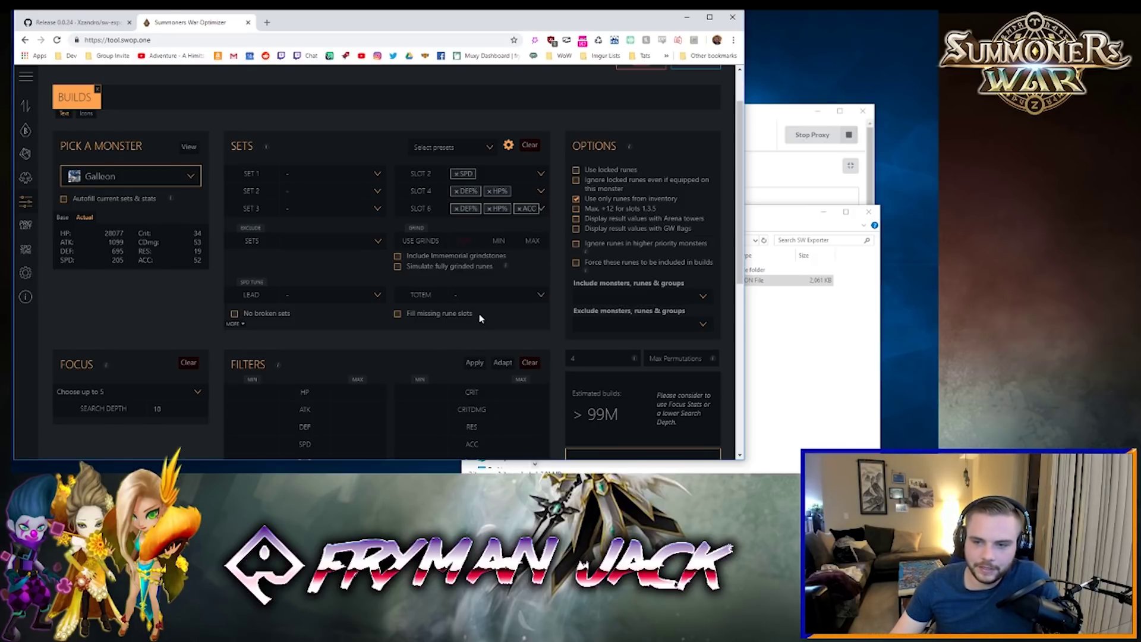
Set Galleon's rune sets to Violent for set 1 and Will for set 2.
click(342, 177)
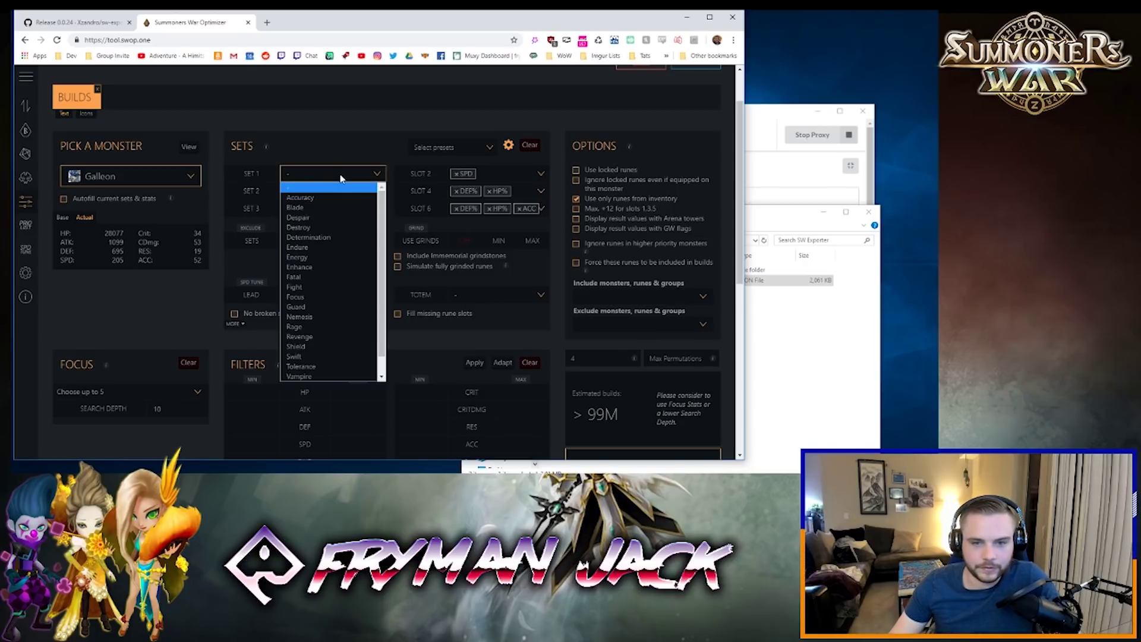
scroll(309, 370, down, 2)
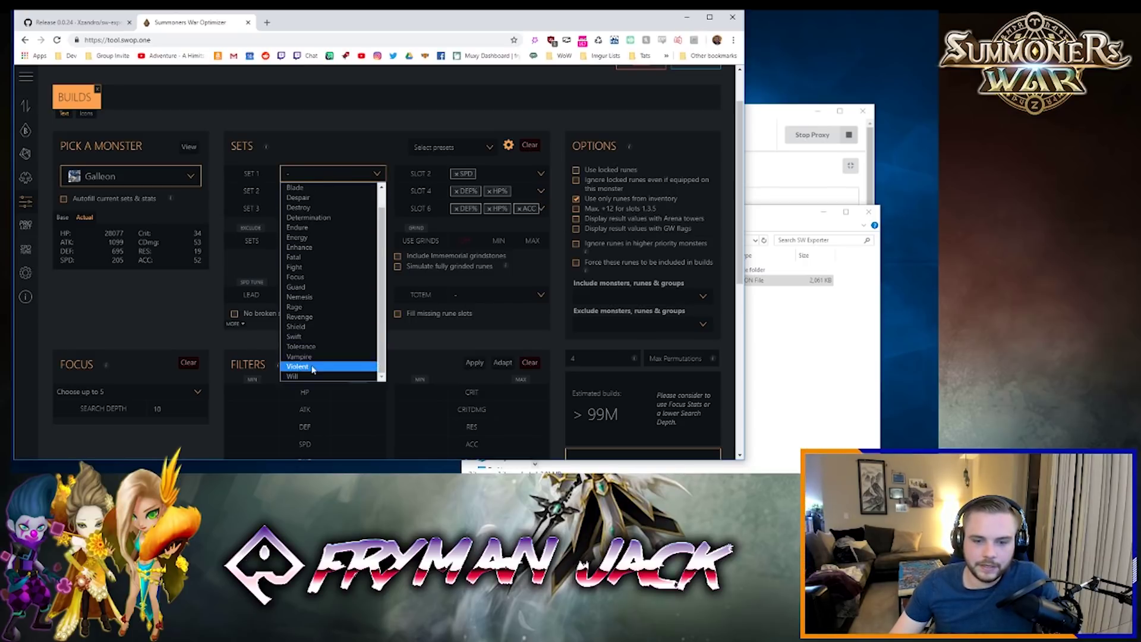
click(309, 368)
click(333, 191)
scroll(319, 386, down, 2)
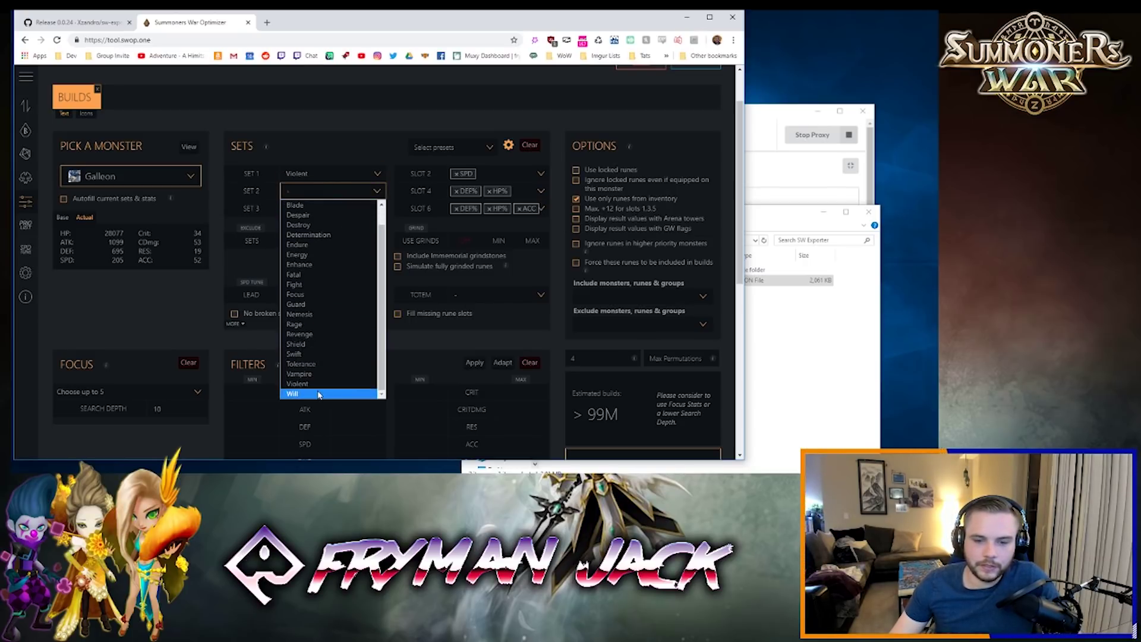
click(319, 394)
Choose HP, ATK, DEF, SPD and ACC as the focus stats for the build.
scroll(321, 320, down, 3)
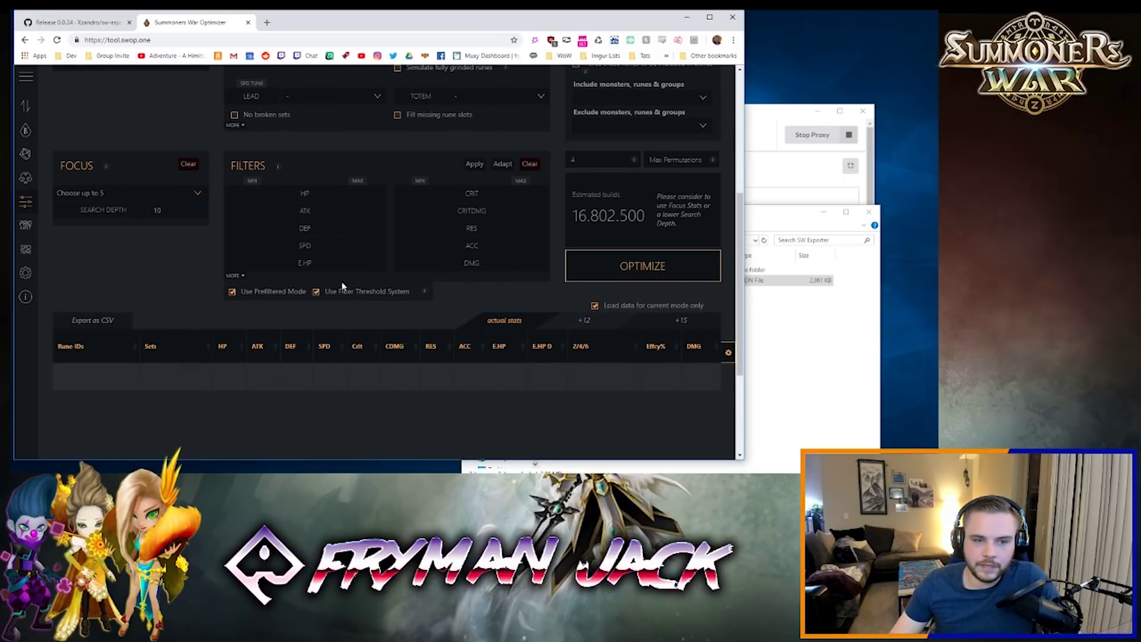
click(131, 192)
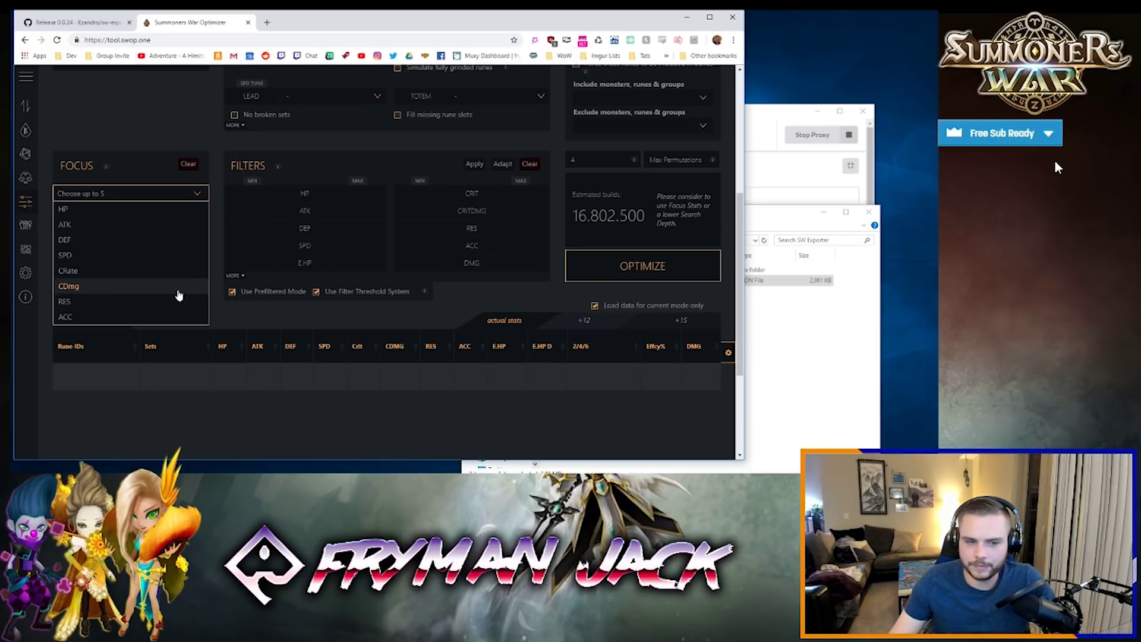
click(1049, 135)
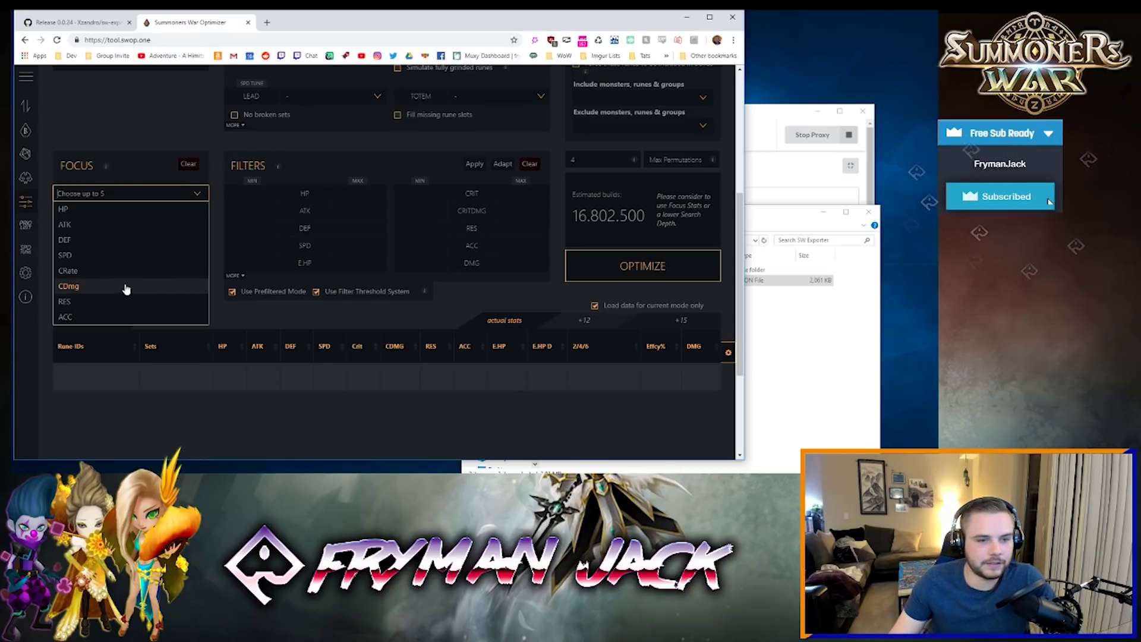
click(96, 255)
click(112, 210)
click(89, 318)
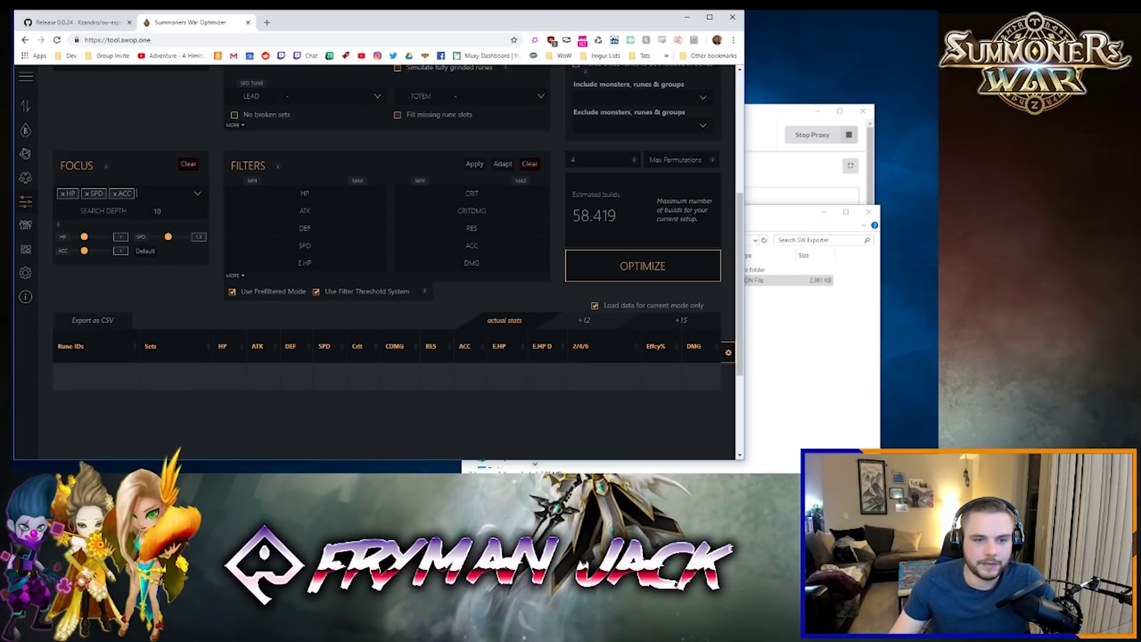
click(95, 241)
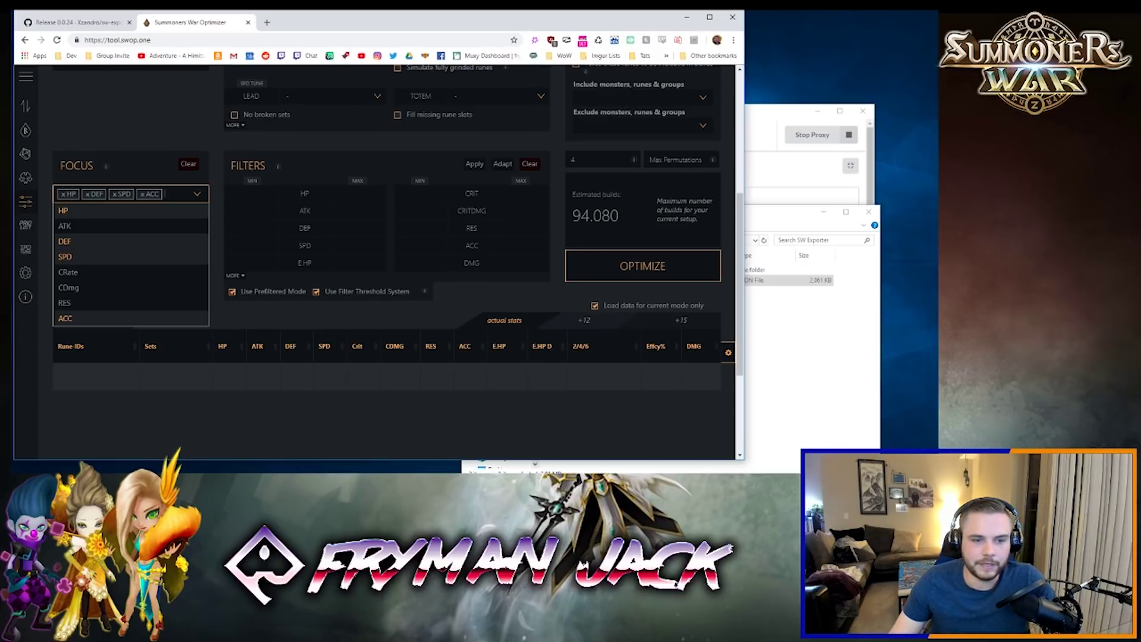
click(122, 227)
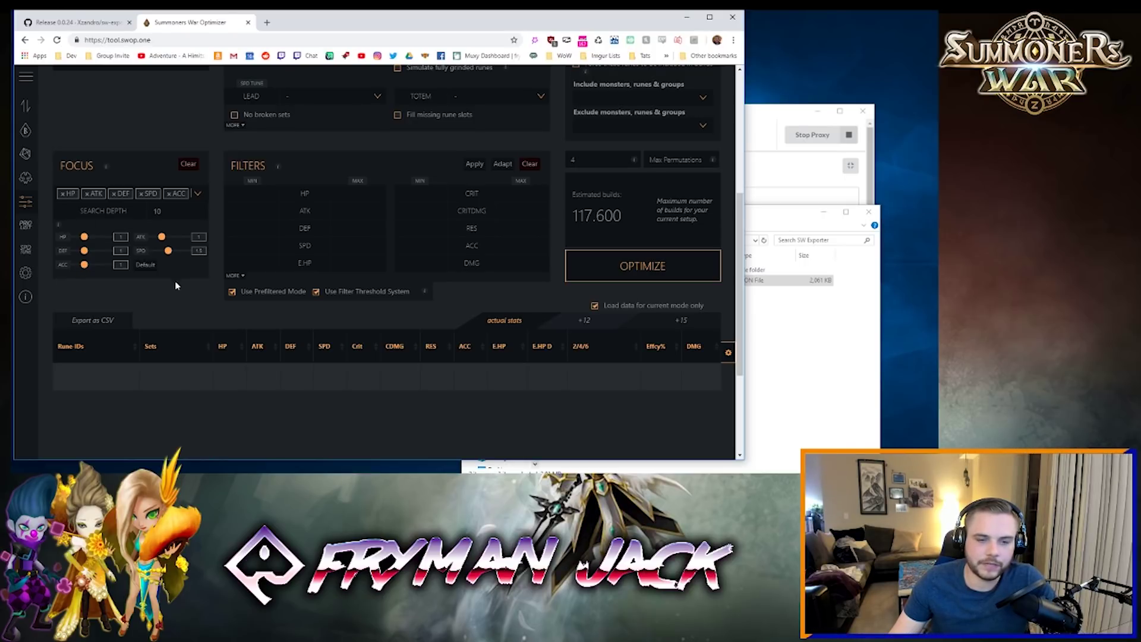
Try a higher weight for the SPD focus stat and bring it back to its original setting.
drag(168, 251, 188, 251)
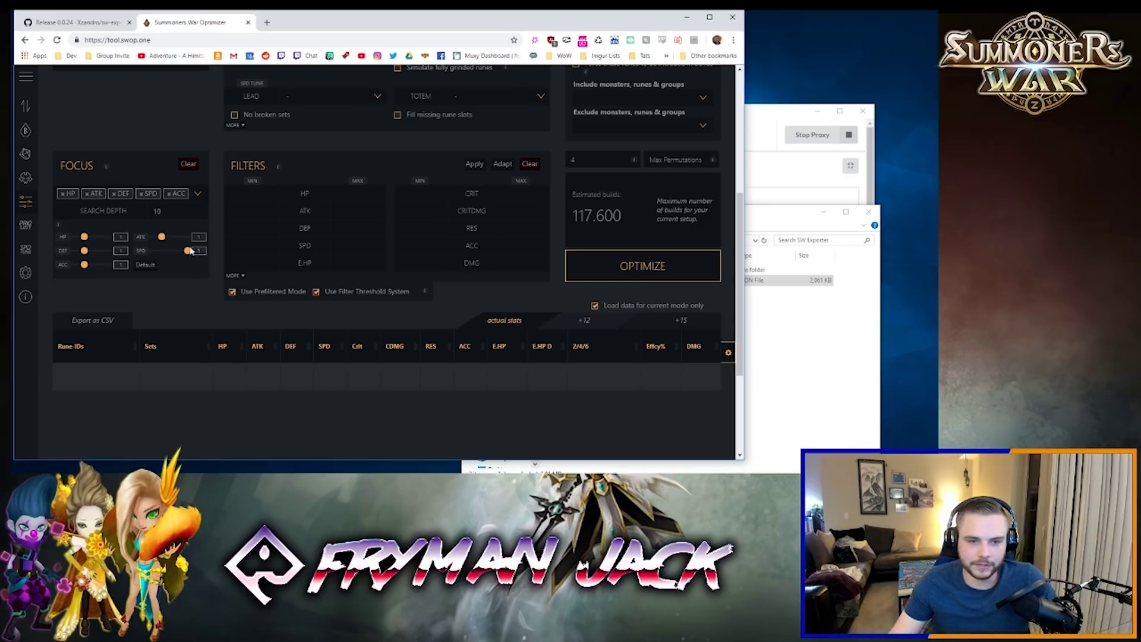
drag(190, 254, 171, 259)
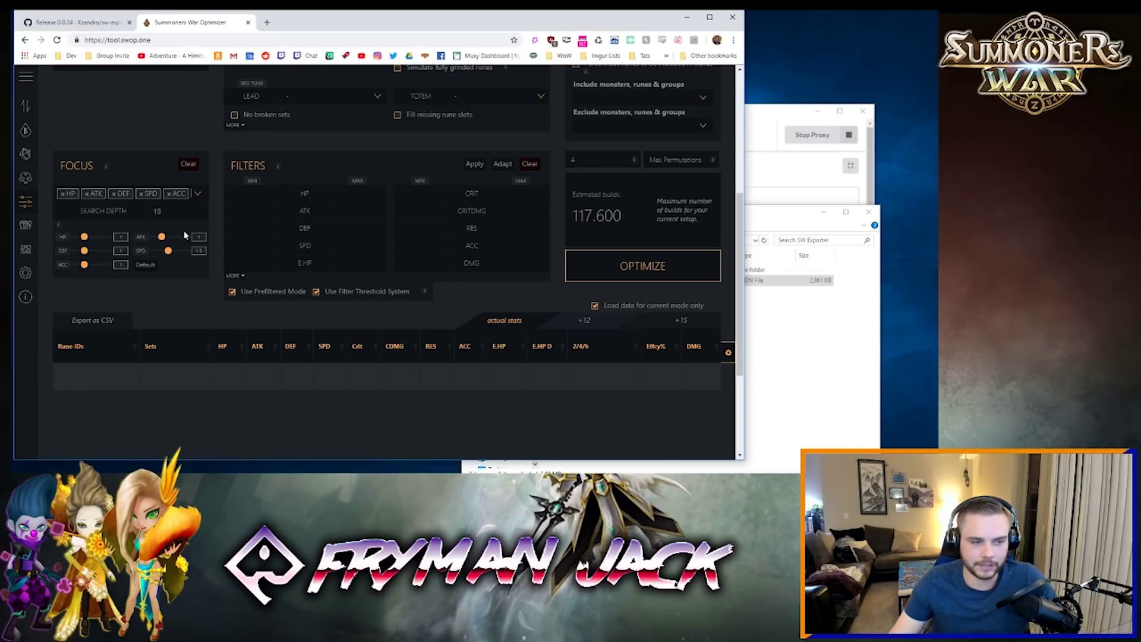
drag(169, 251, 192, 255)
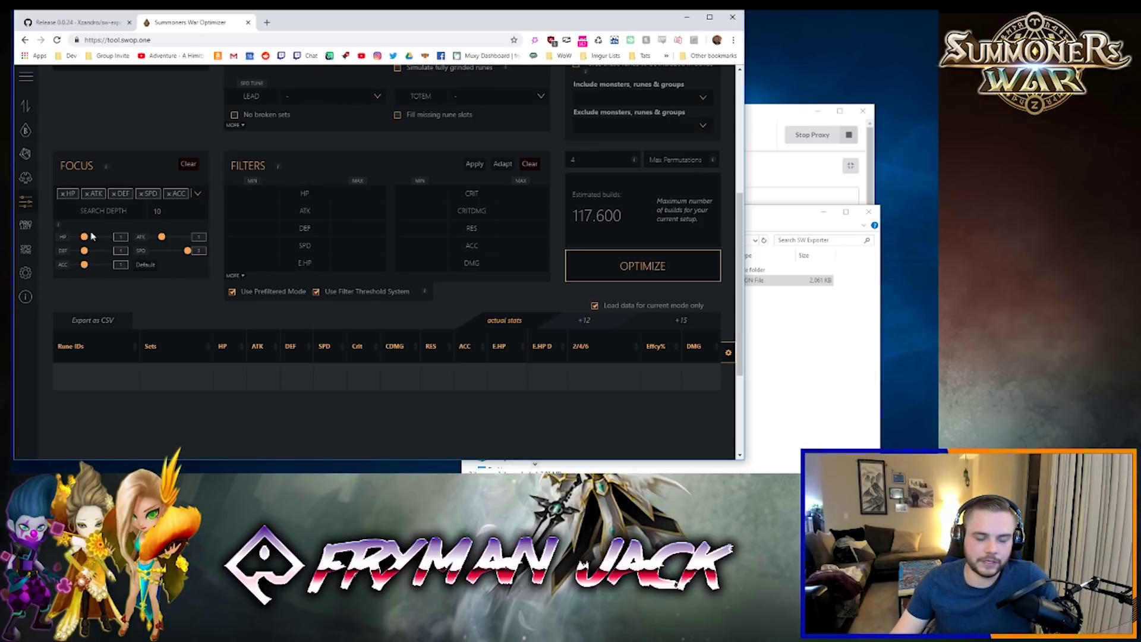
drag(187, 251, 171, 252)
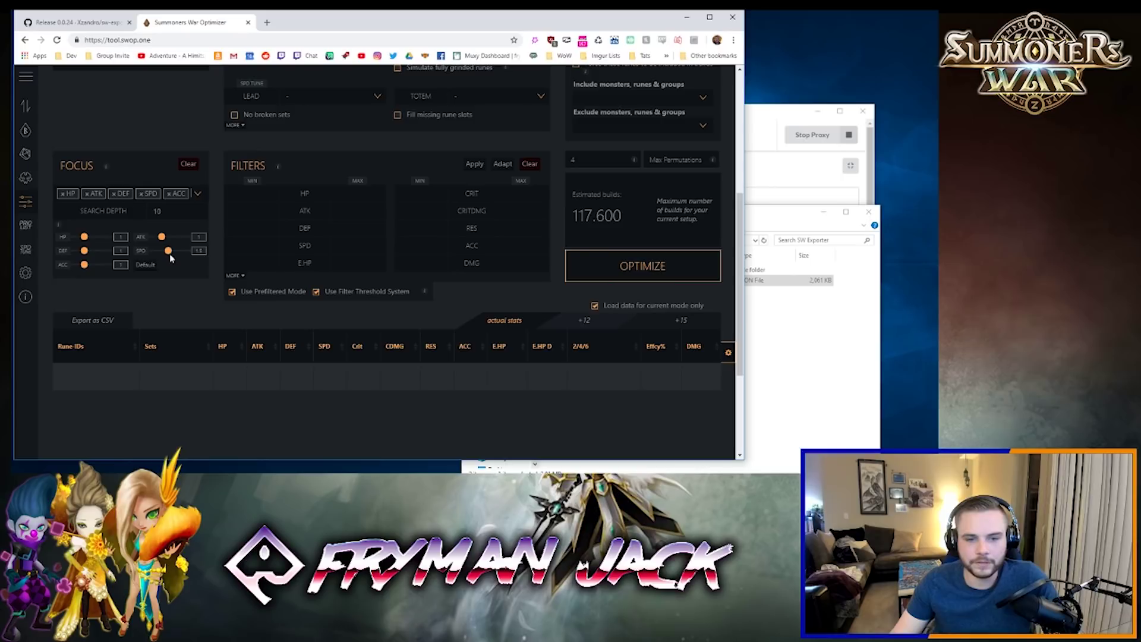
Filter the builds to a minimum SPD of 200 and a minimum ACC of 55.
click(250, 245)
text(200)
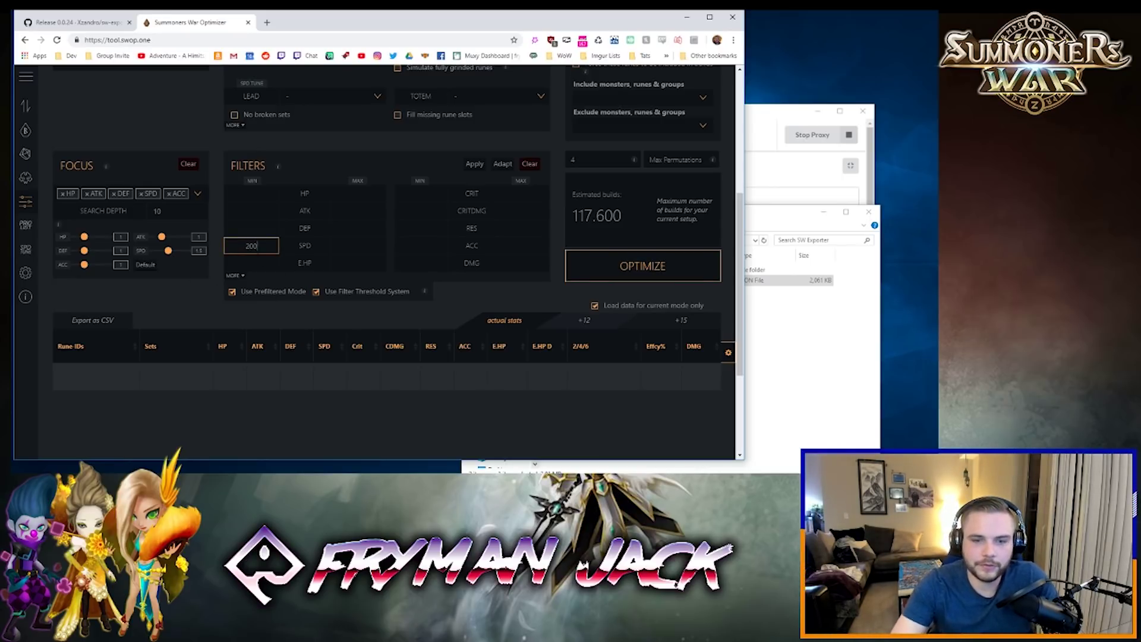
click(420, 245)
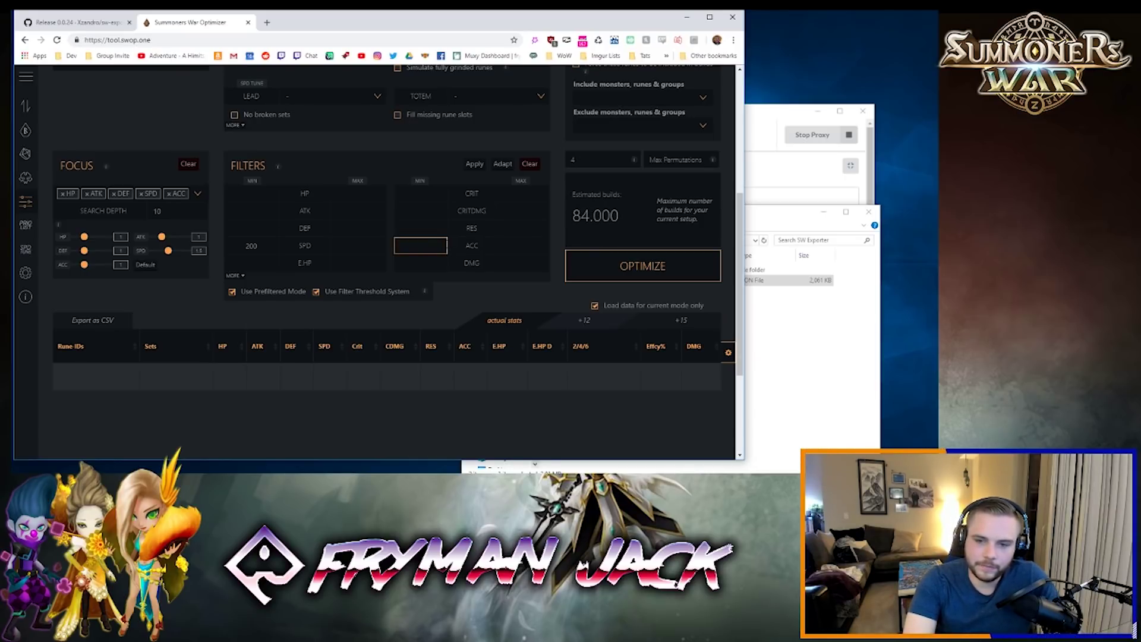
text(55)
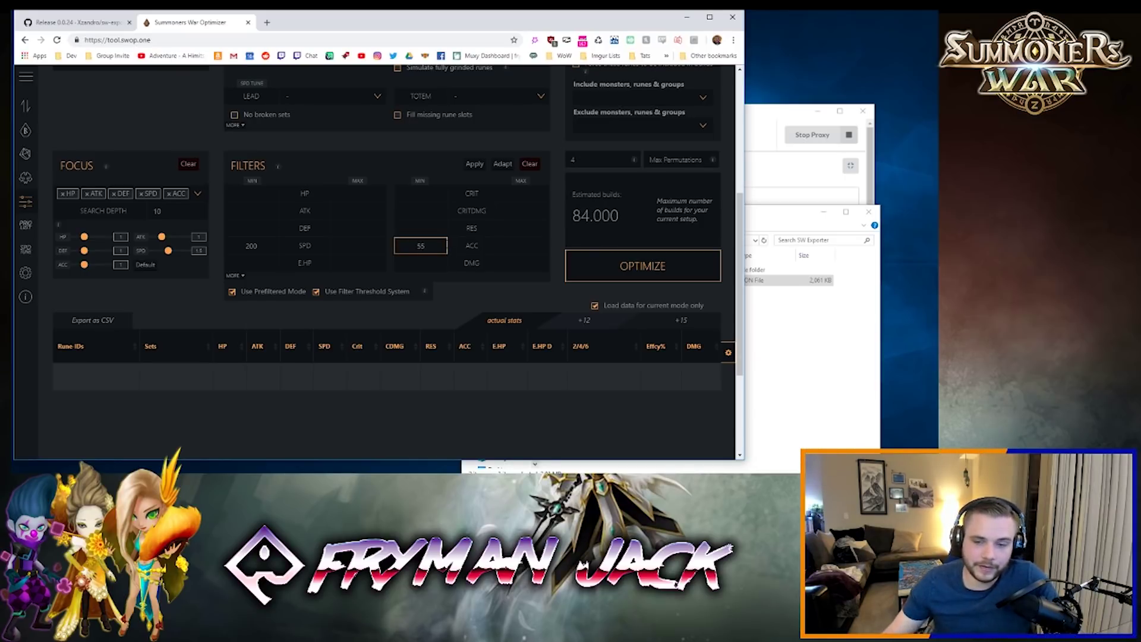
click(465, 289)
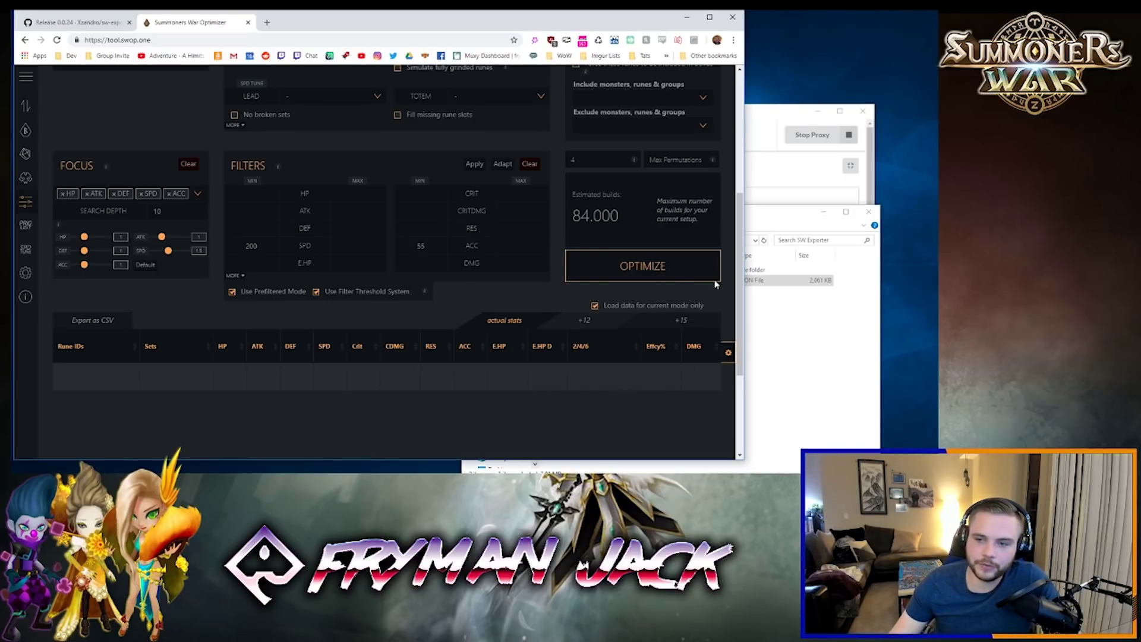
Show the build results at +15 and run the optimization with only runes from inventory allowed.
click(691, 326)
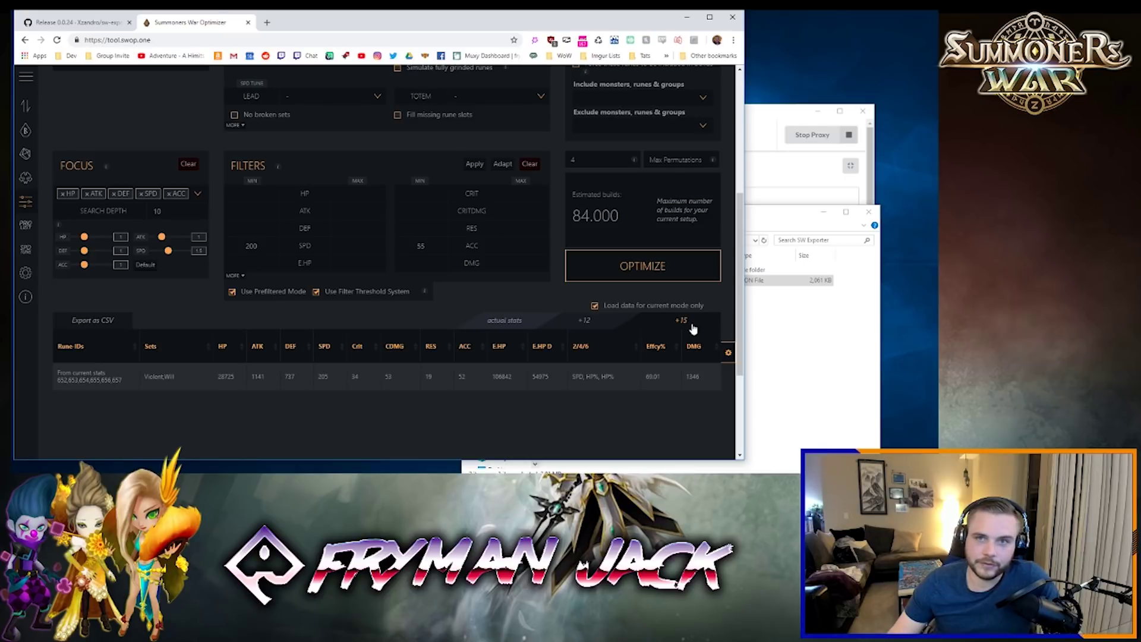
scroll(699, 329, up, 3)
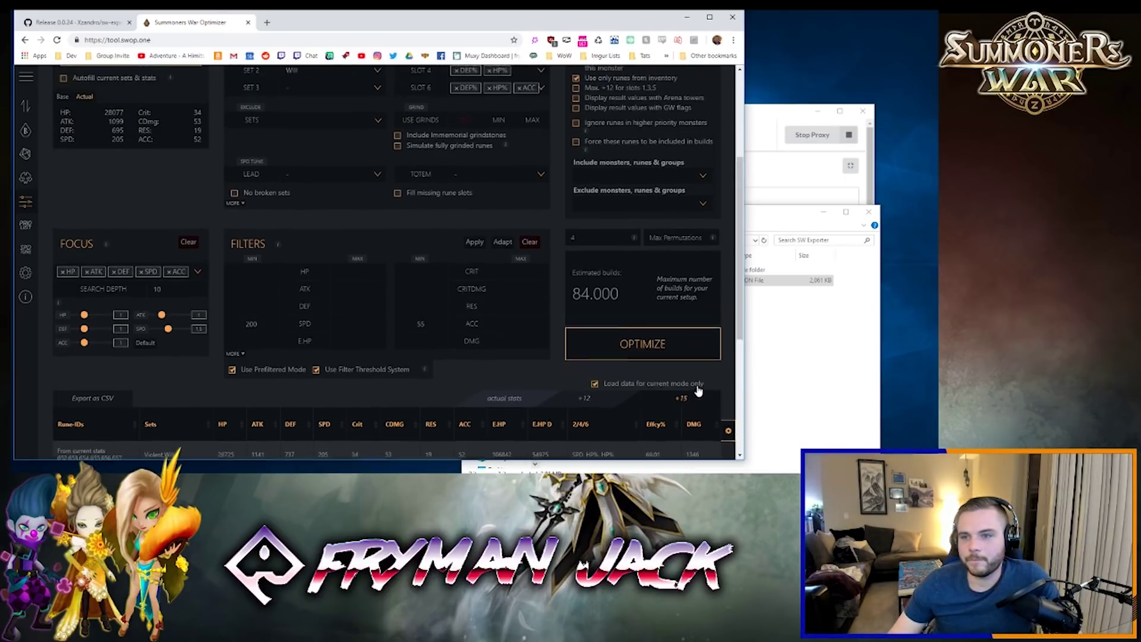
scroll(698, 301, up, 2)
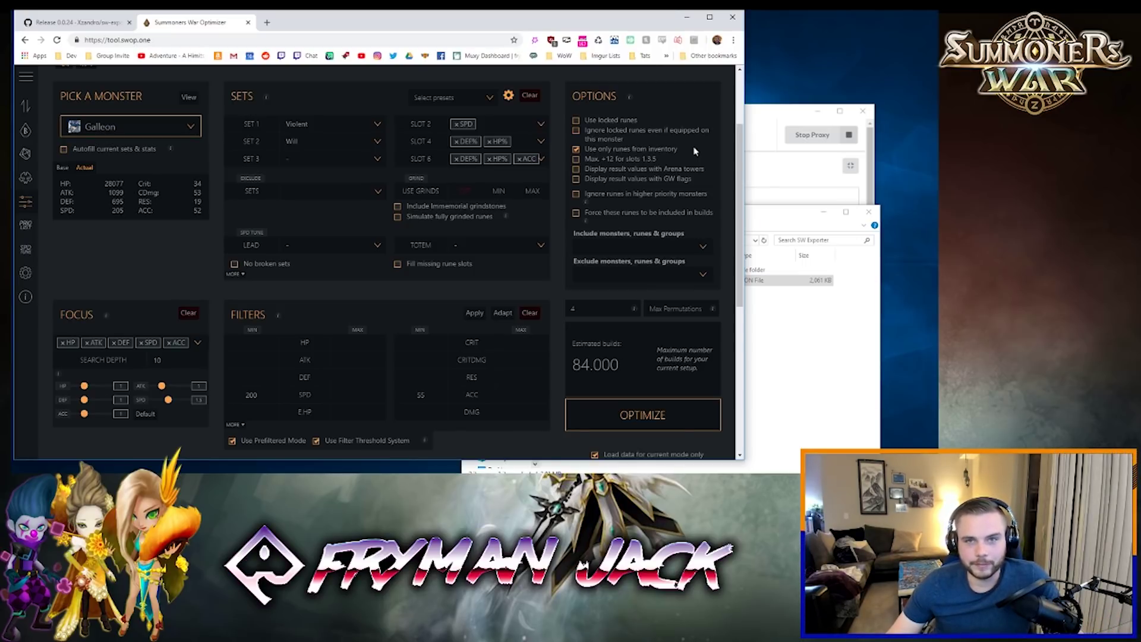
scroll(683, 149, down, 3)
scroll(605, 155, up, 3)
click(597, 151)
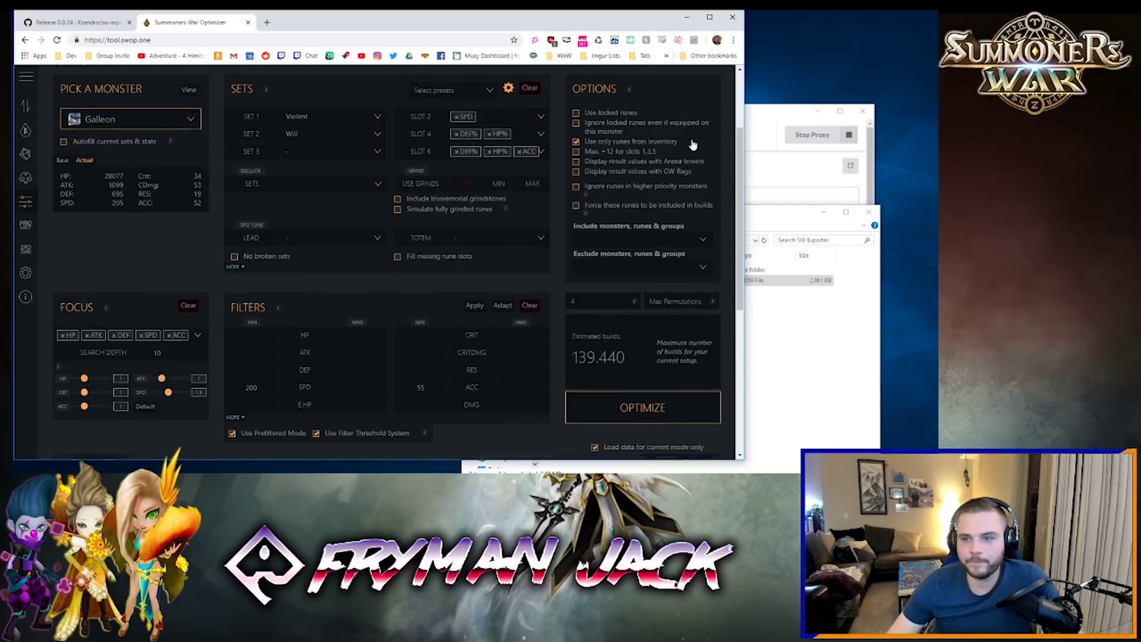
scroll(671, 219, down, 3)
click(642, 267)
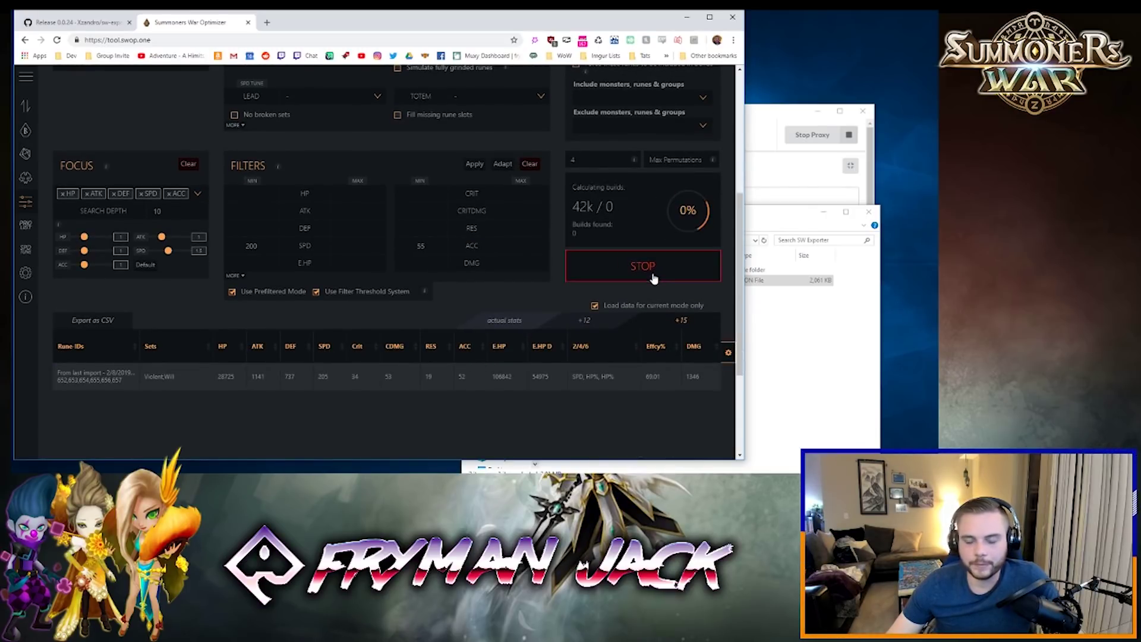
Sort the found builds by SPD from highest to lowest and open the fastest one.
scroll(653, 278, down, 3)
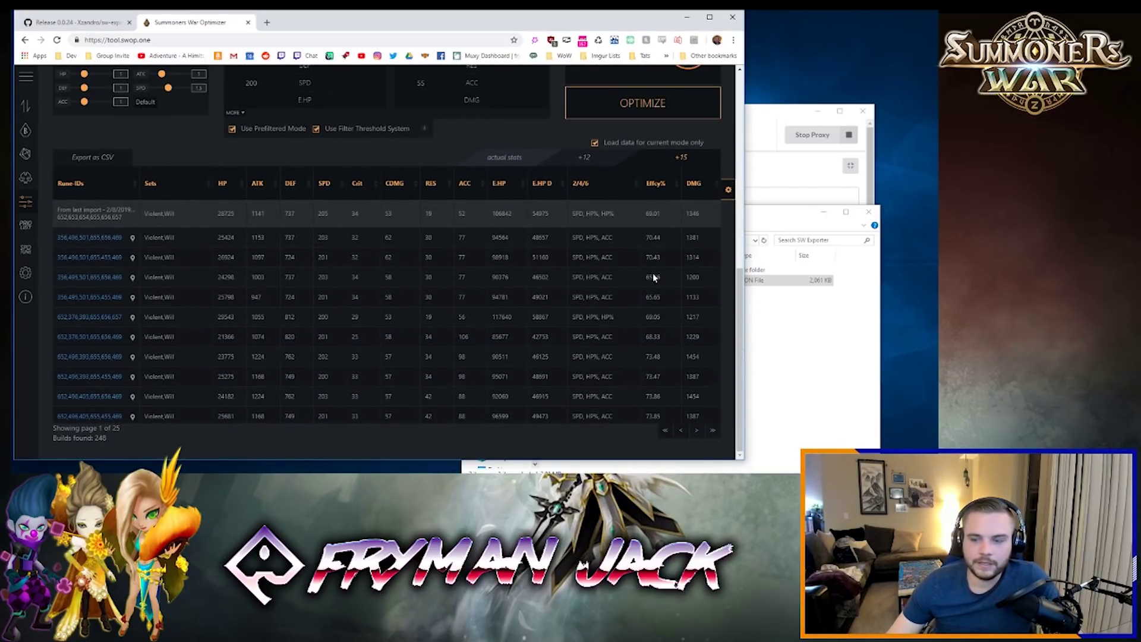
click(333, 189)
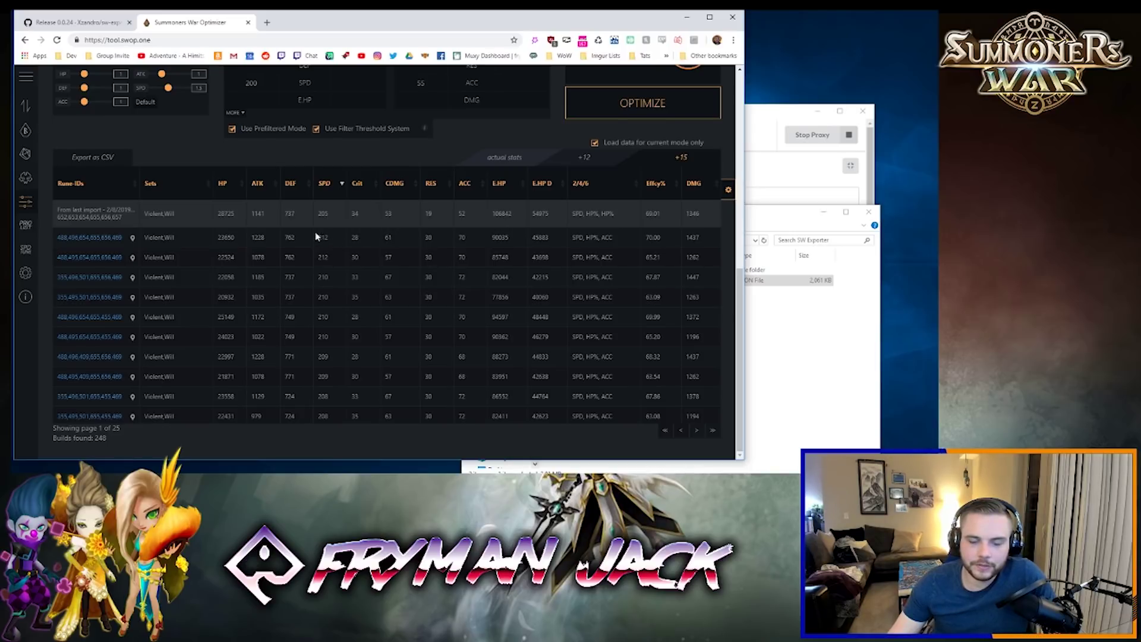
mouse_move(94, 239)
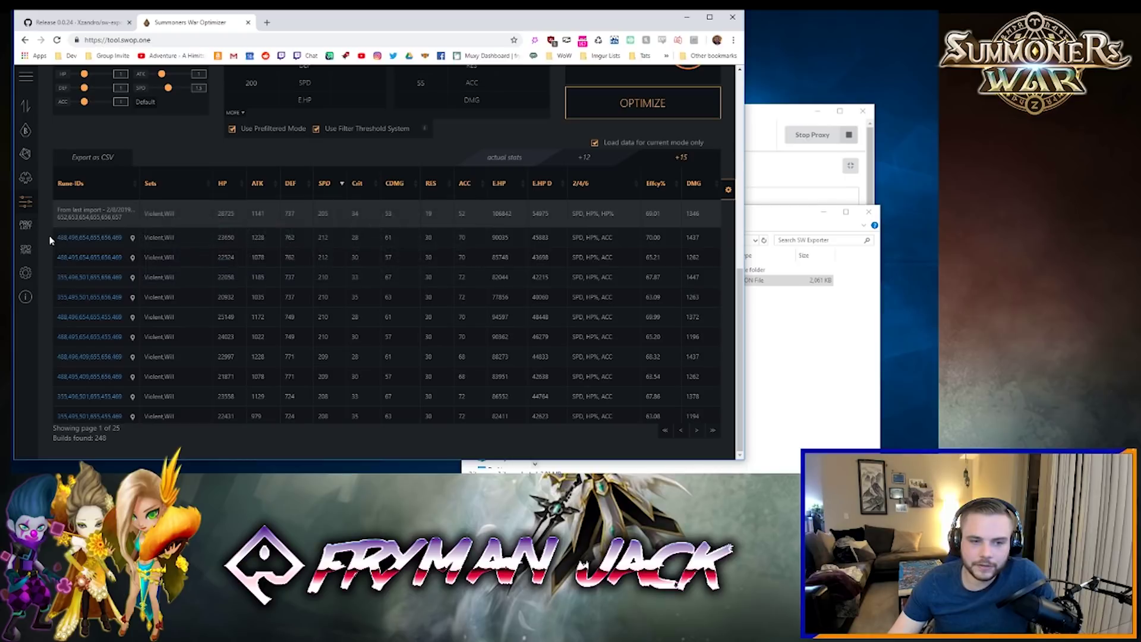
click(108, 239)
scroll(463, 414, up, 3)
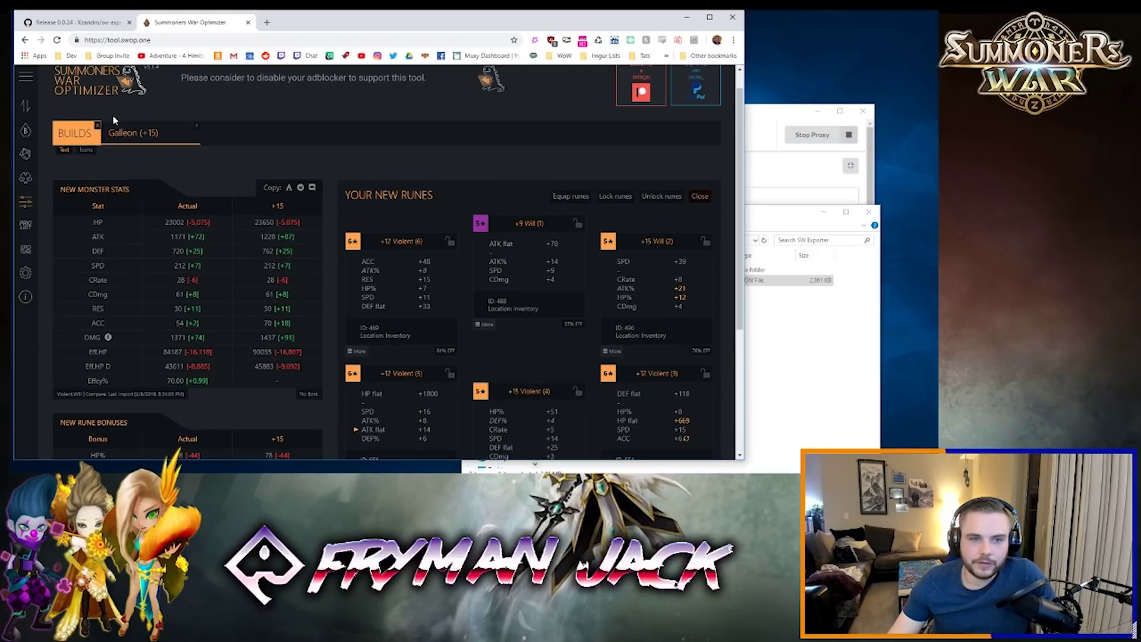
Equip the new runes of the opened build on Galleon and lock them.
scroll(223, 174, down, 2)
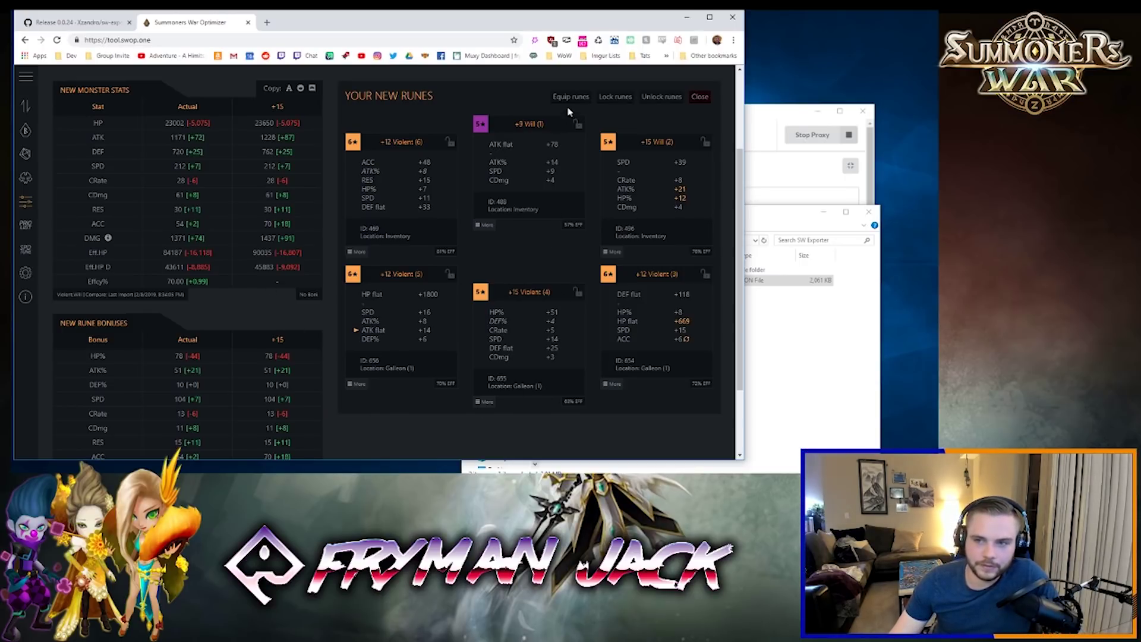
scroll(576, 123, up, 1)
click(578, 156)
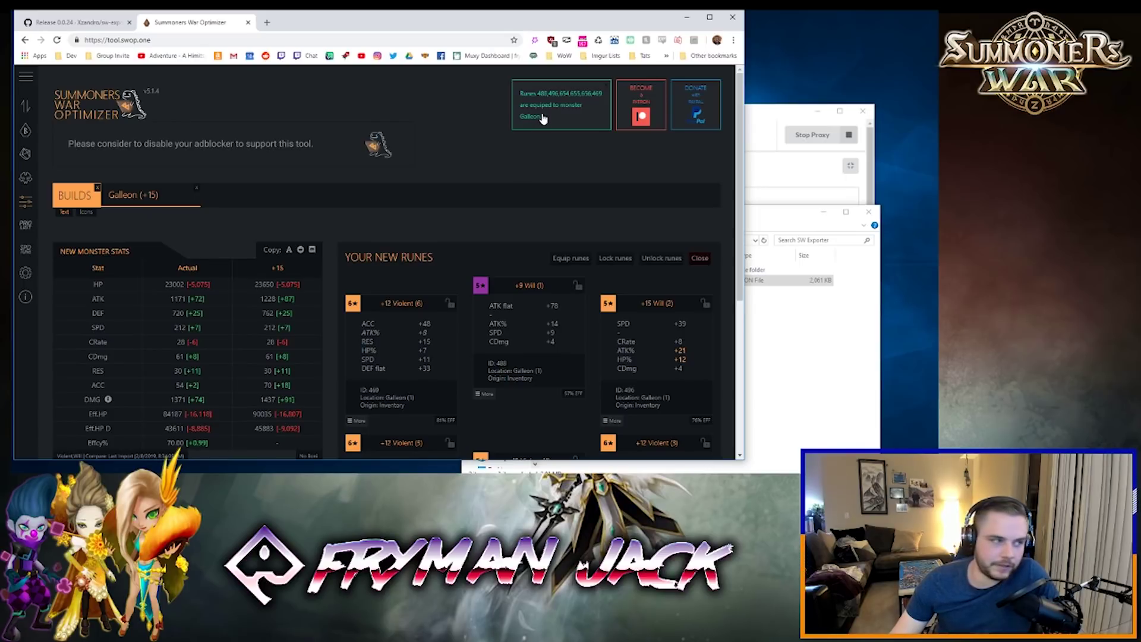
scroll(580, 147, down, 2)
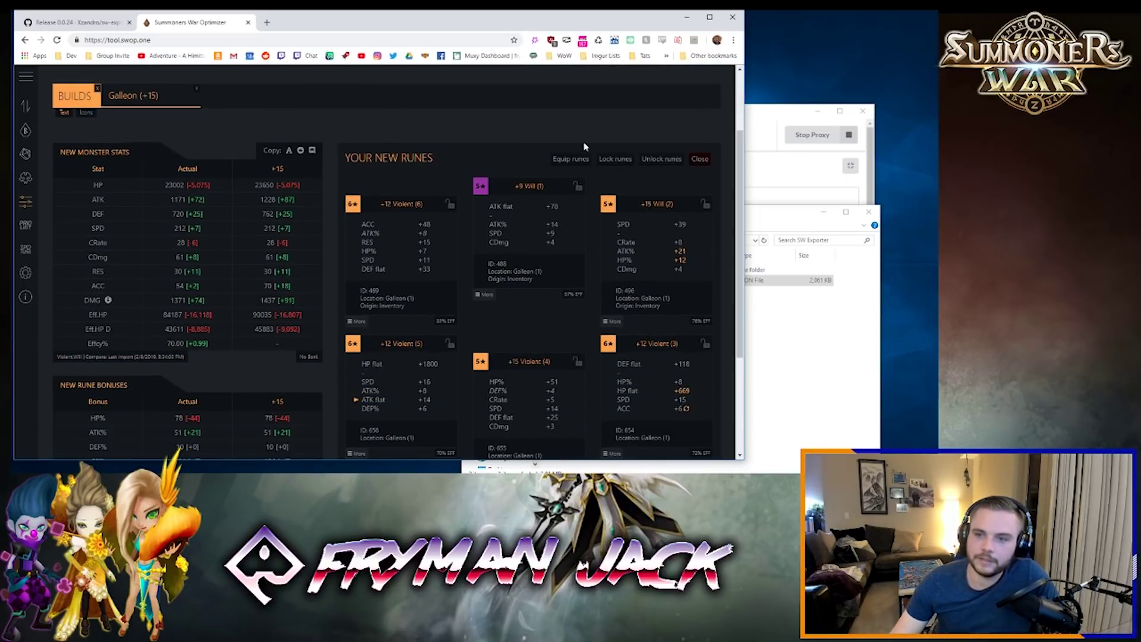
scroll(585, 147, down, 1)
click(619, 113)
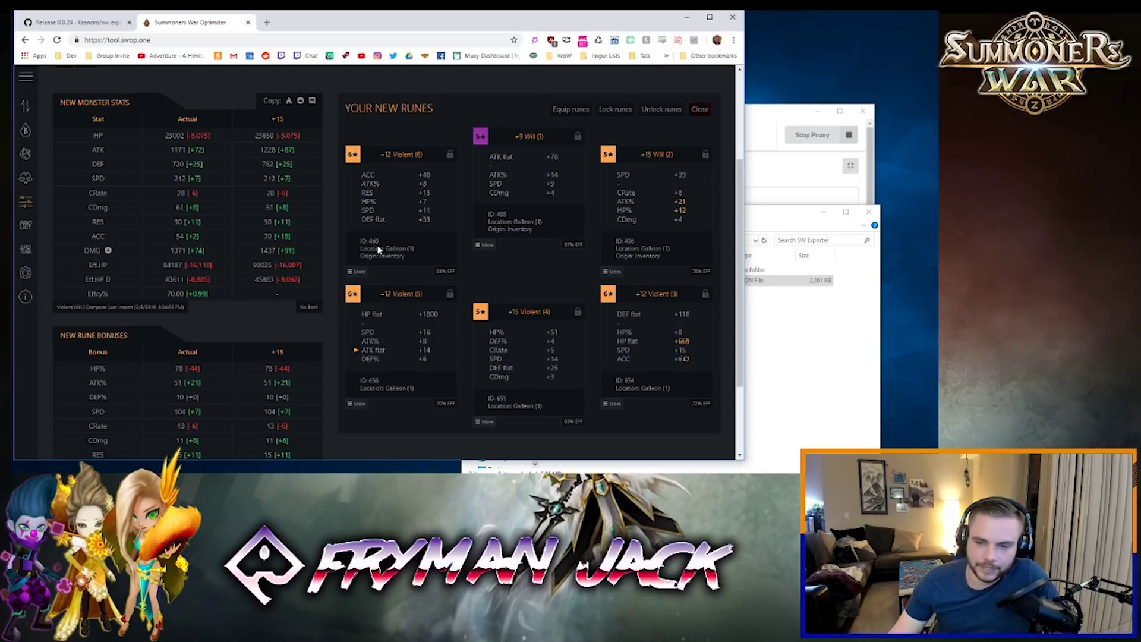
Search the list of all monsters for "mo" and lock Mo Long's runes.
click(27, 203)
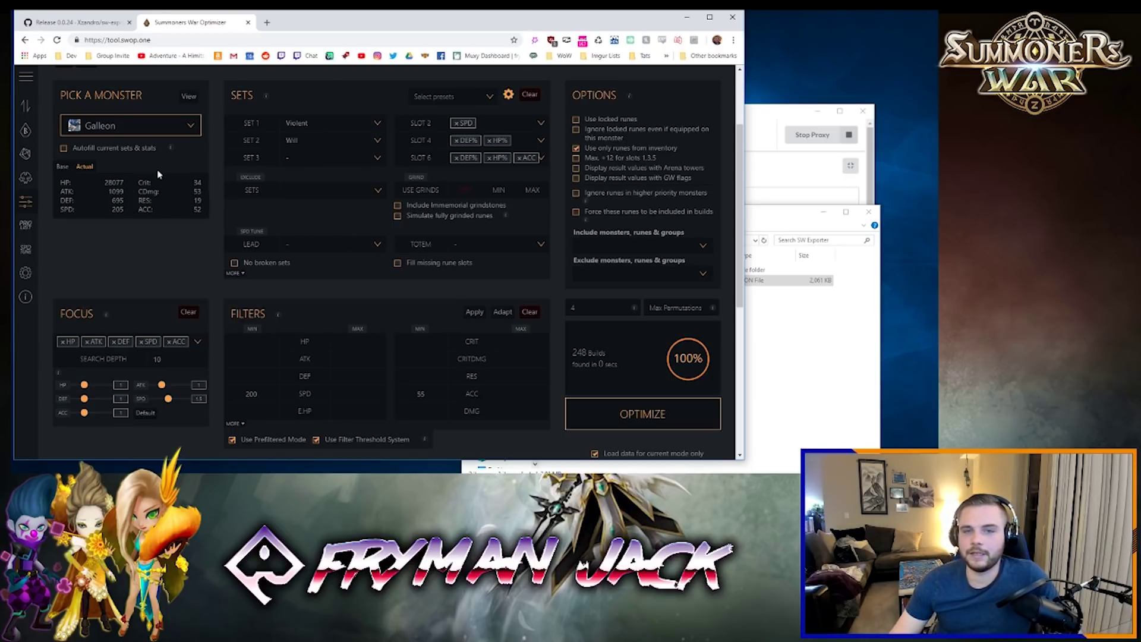
click(24, 184)
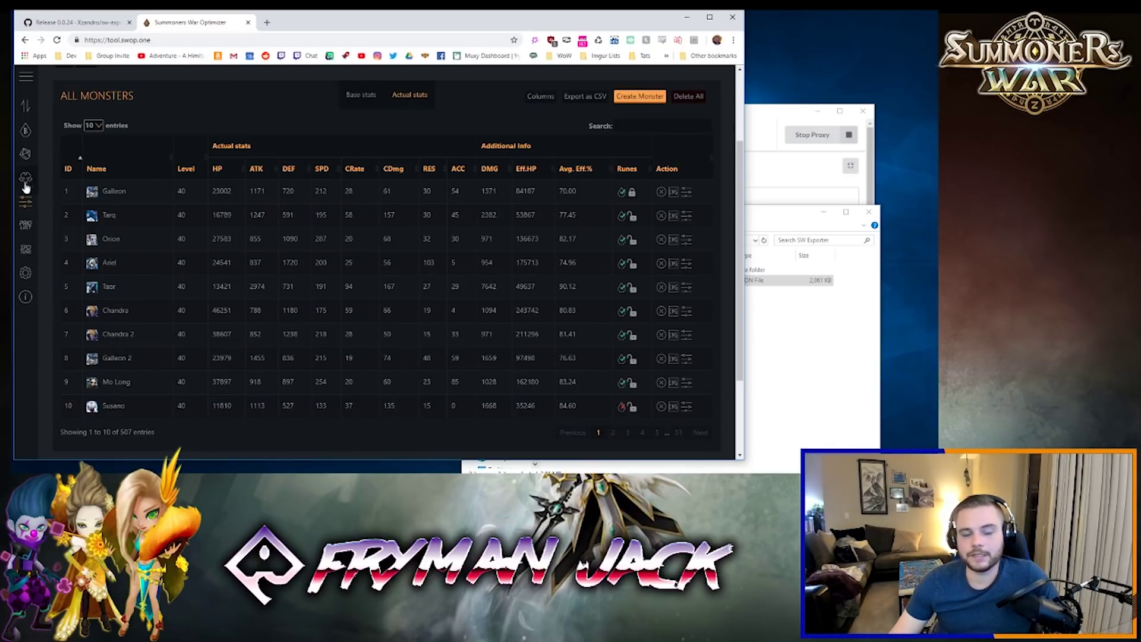
click(629, 125)
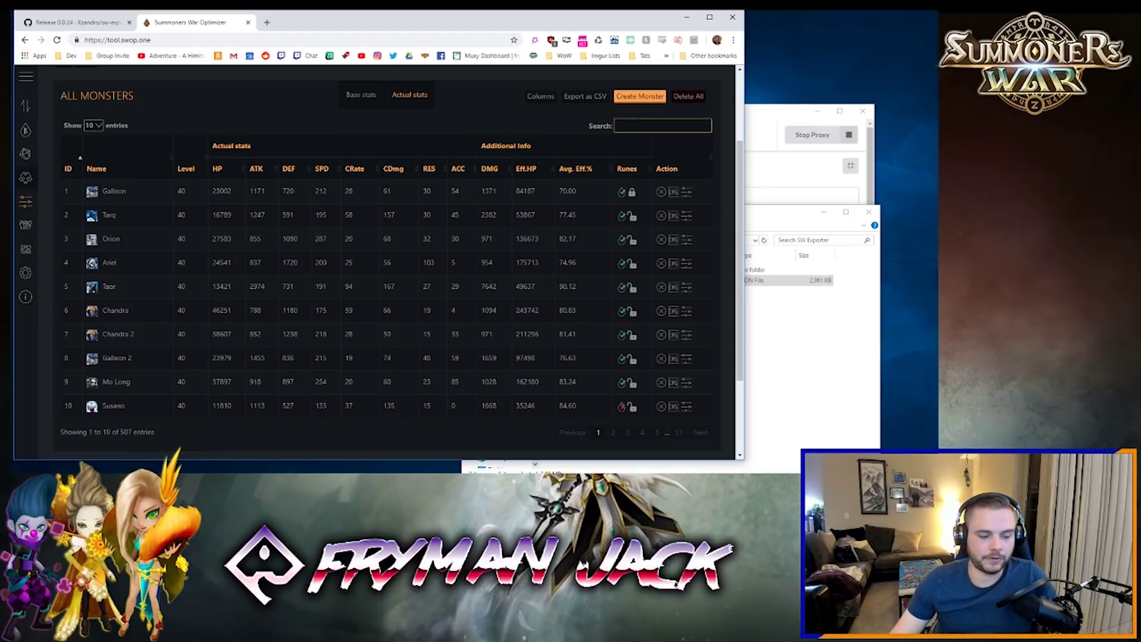
text(mo)
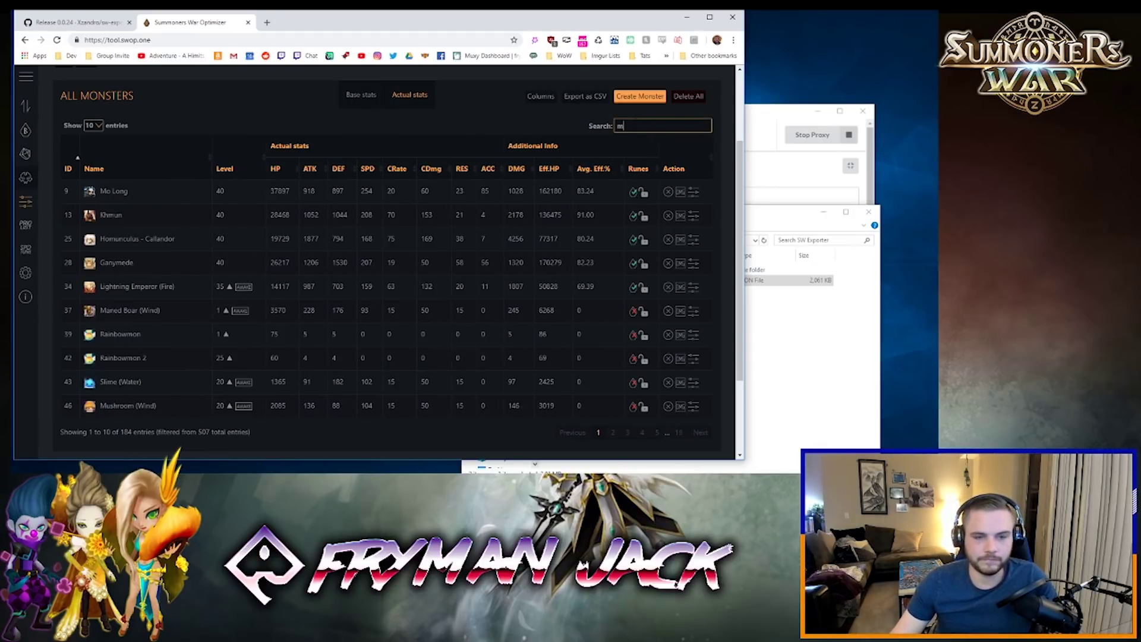
click(643, 192)
click(660, 125)
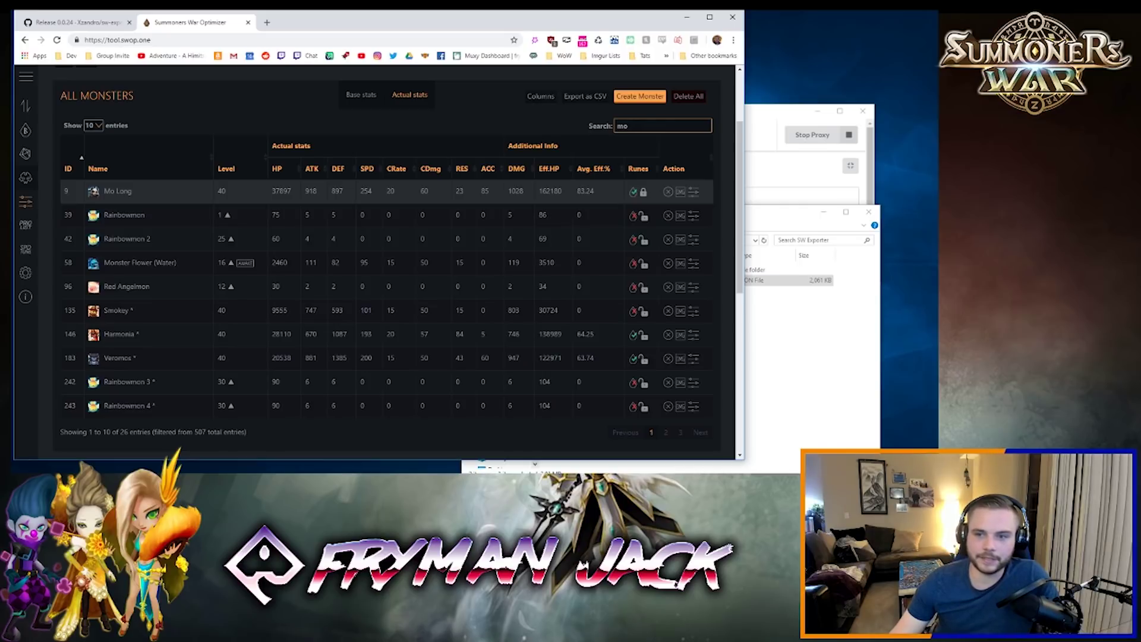
Search the list of all monsters for "ori", lock Orion's runes, and review the equipped runes.
key(ctrl+a)
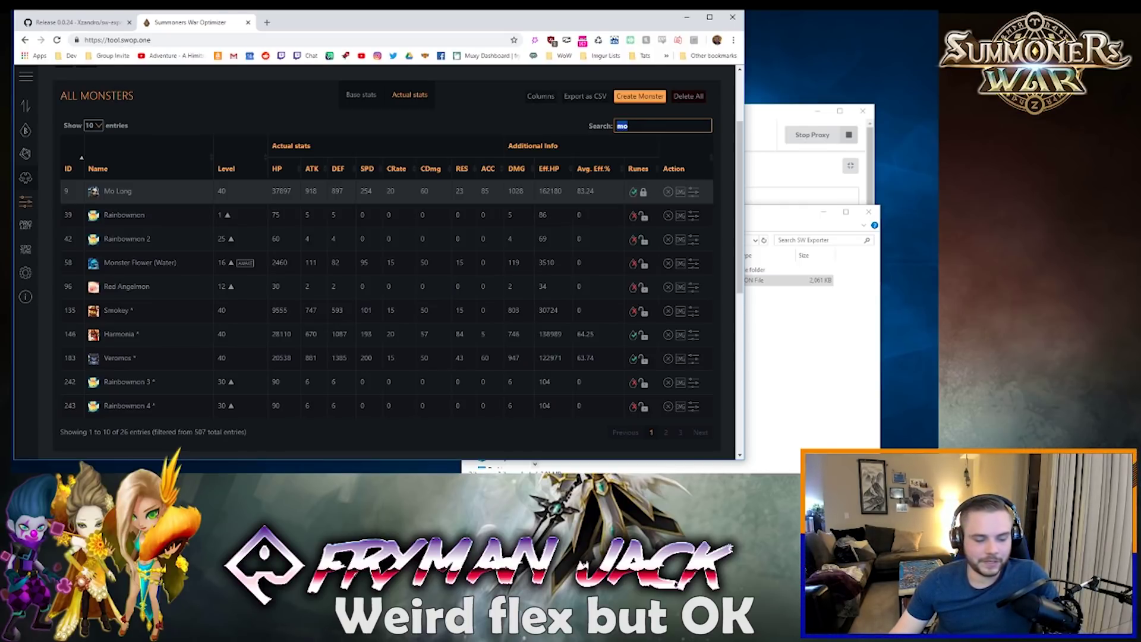
text(or)
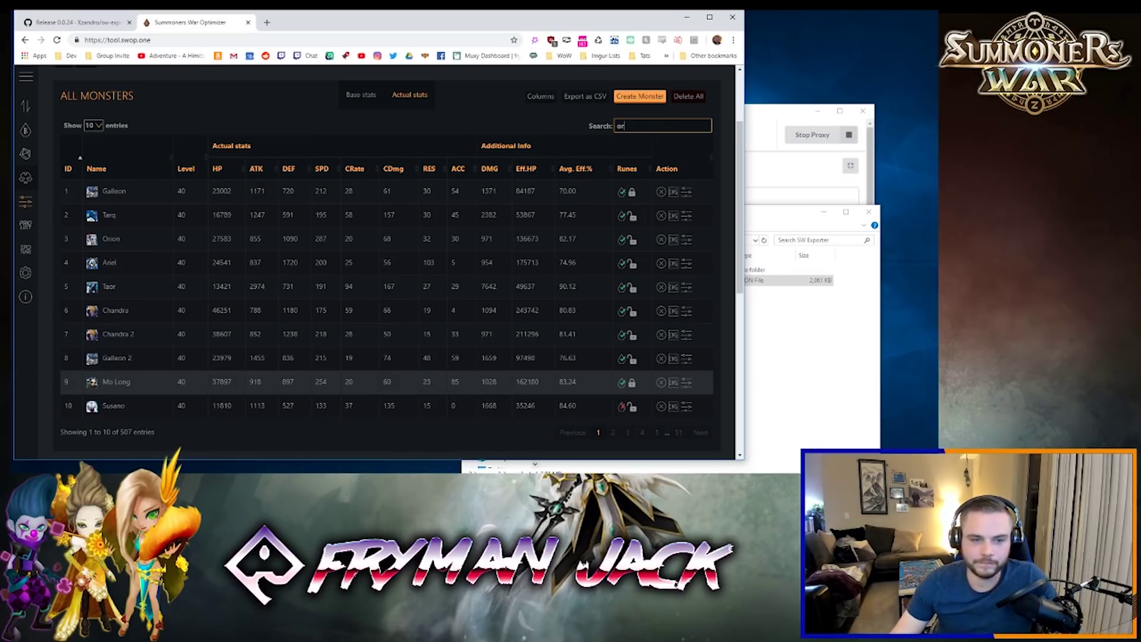
text(i)
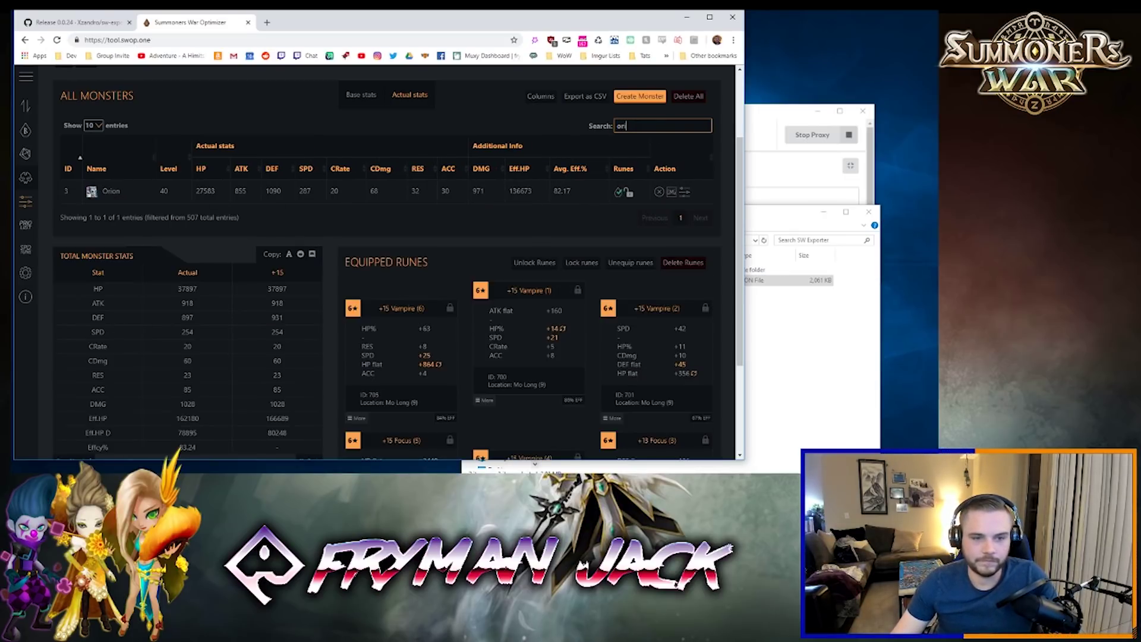
click(628, 194)
scroll(540, 259, down, 3)
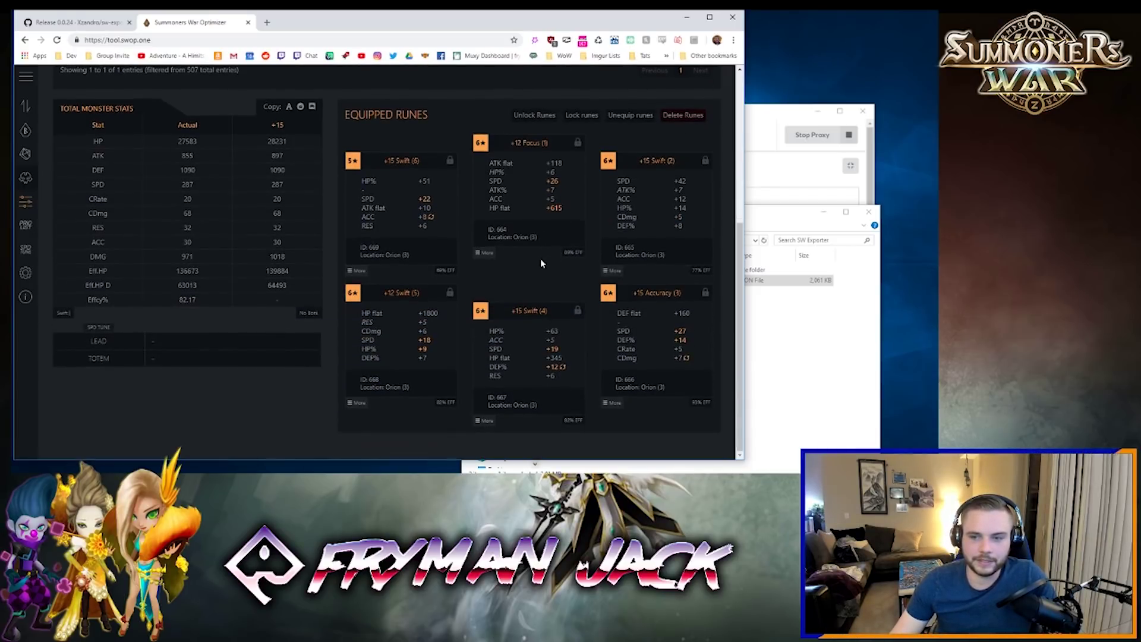
scroll(524, 259, up, 1)
scroll(525, 259, up, 1)
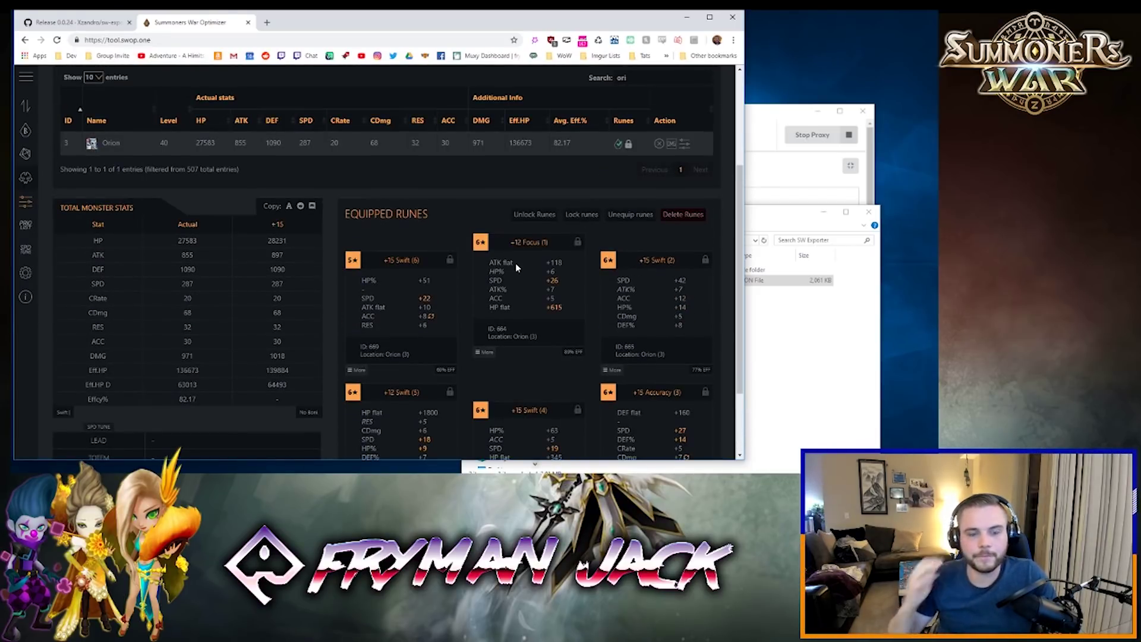
scroll(416, 212, up, 3)
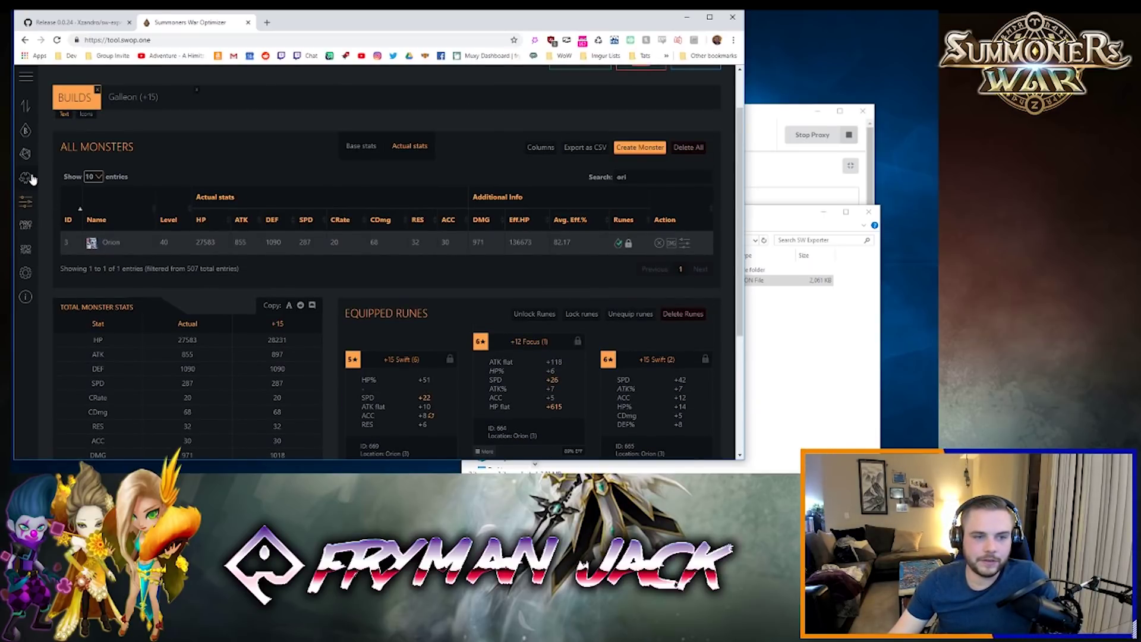
Search the monsters for "pio", open Pioneer (Fire), raise it to level 40 and awaken it.
click(599, 178)
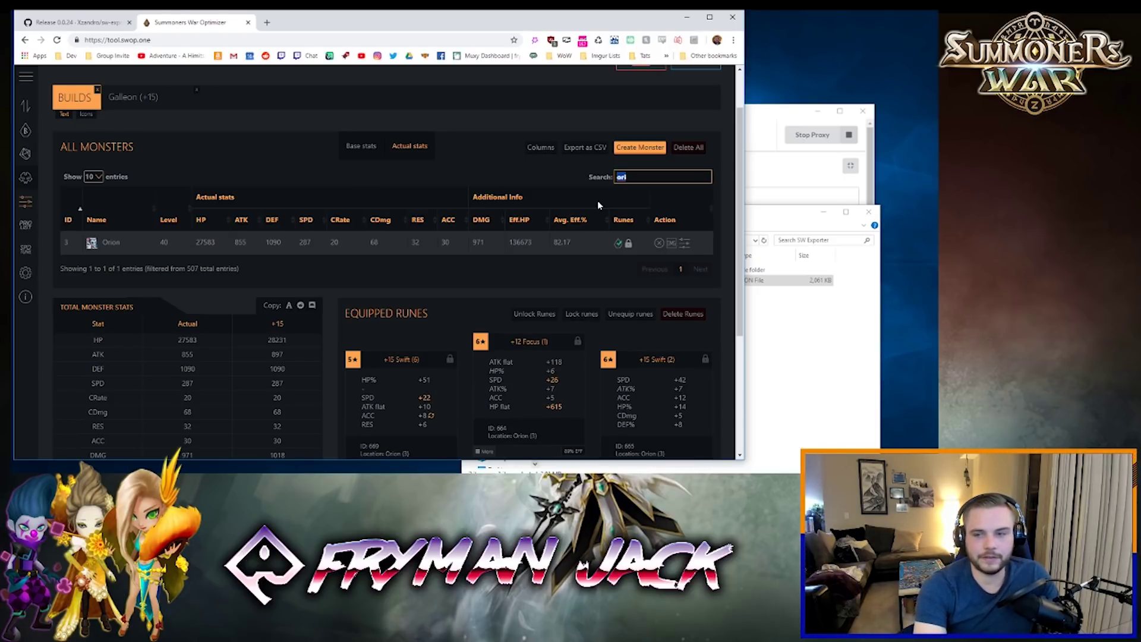
text(pio)
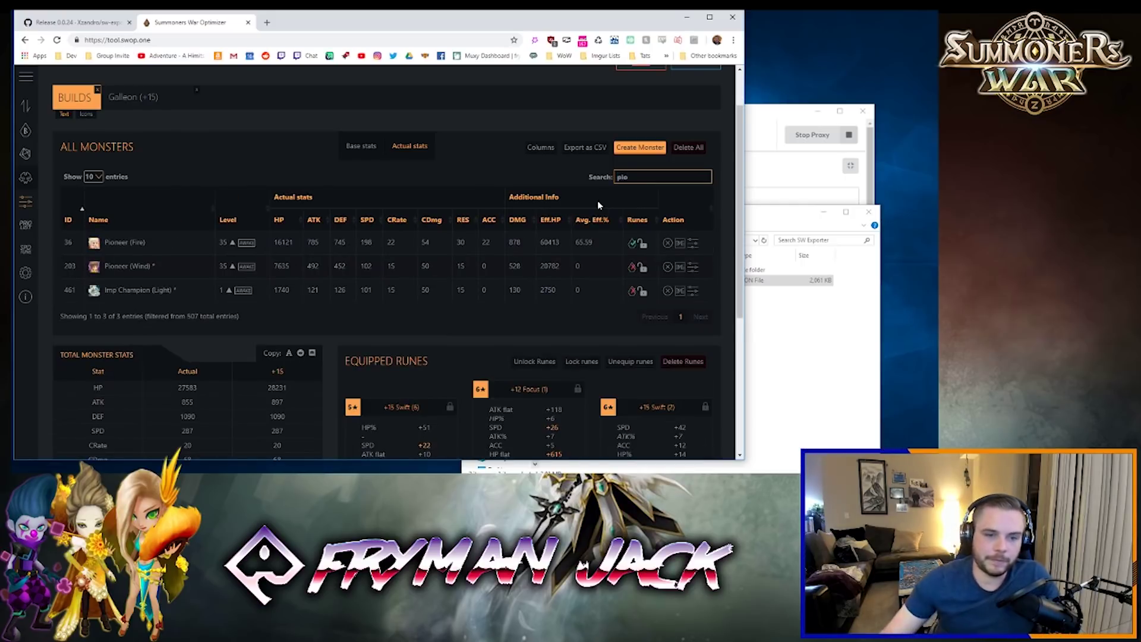
click(172, 250)
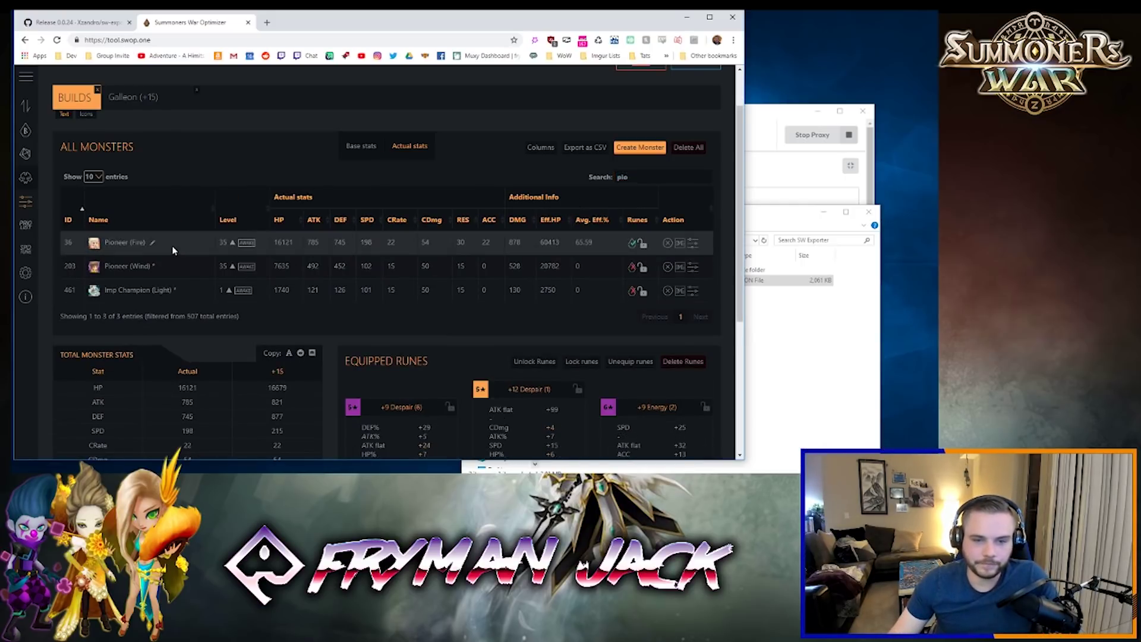
scroll(174, 250, down, 1)
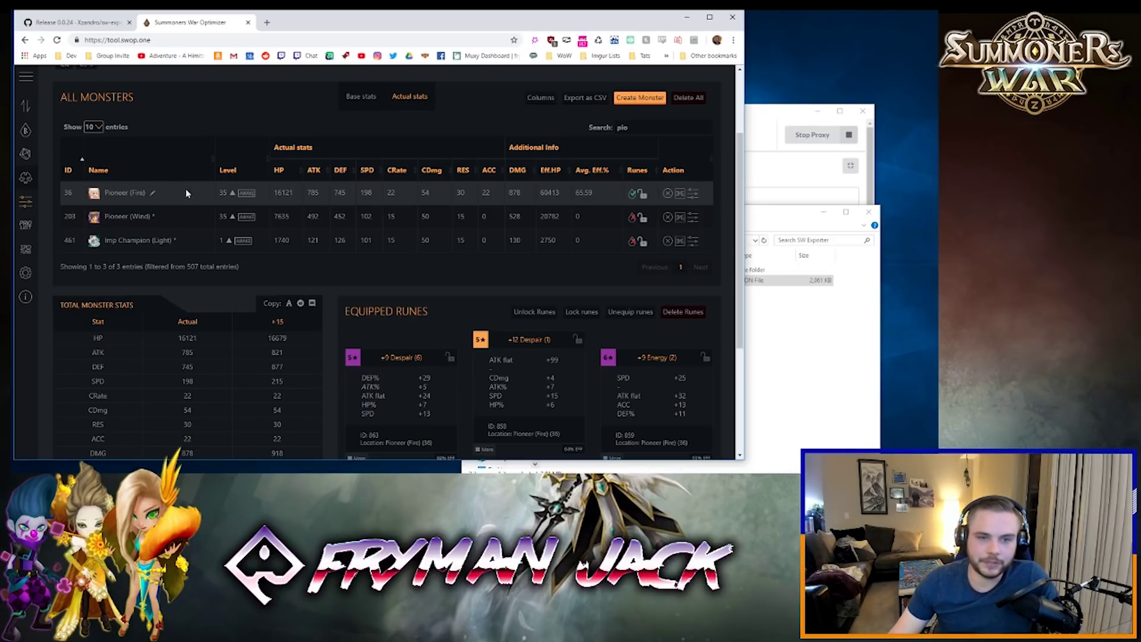
click(234, 195)
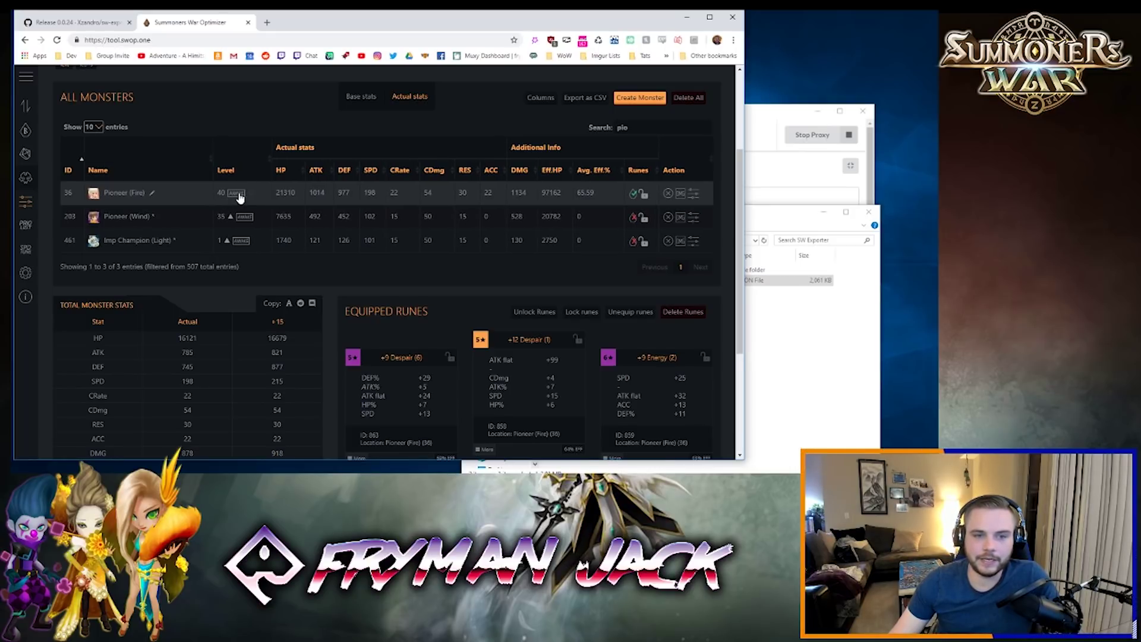
Search the list of all monsters for the awakened Pioneer by entering "chiwu".
double_click(622, 127)
text(chi)
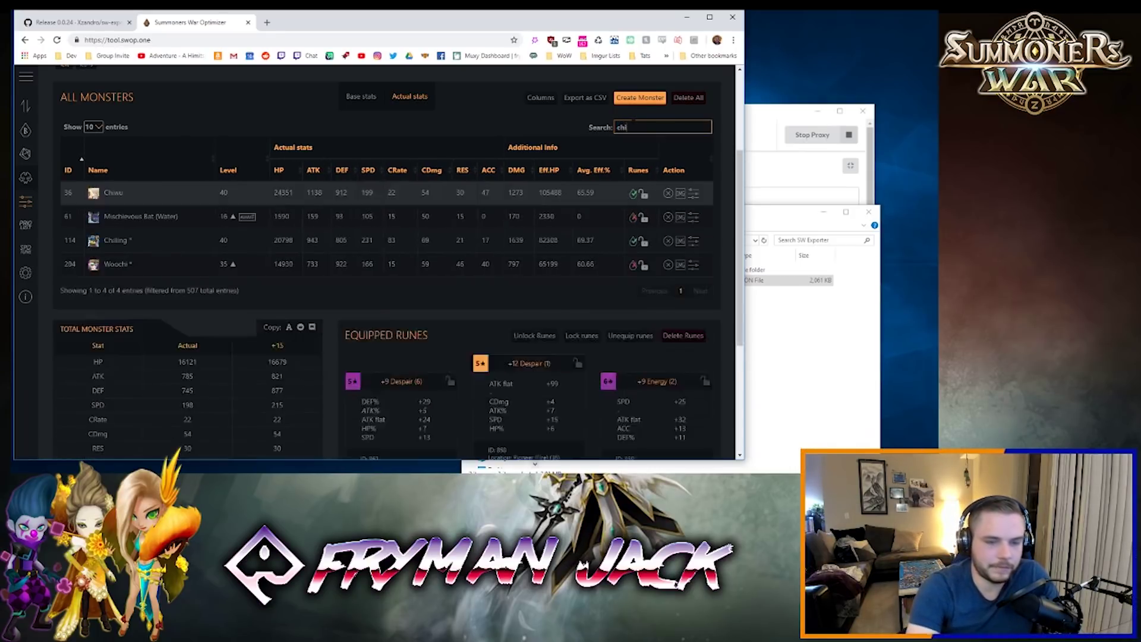
text(wu)
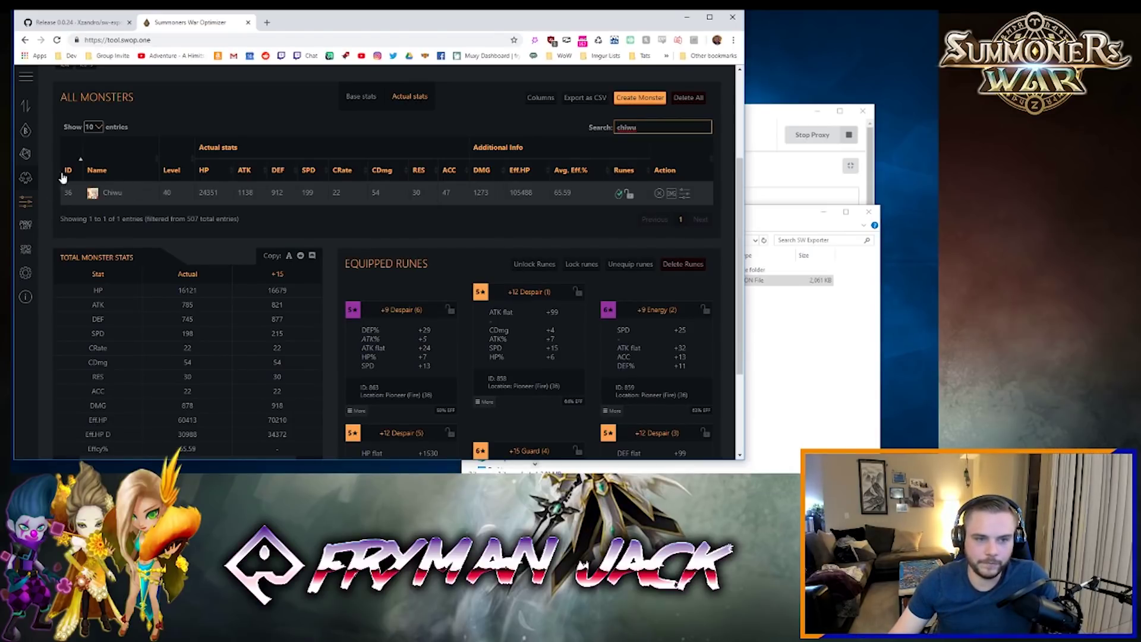
Open the rune optimizer and pick Chiwu as the monster for the build.
click(26, 201)
click(129, 127)
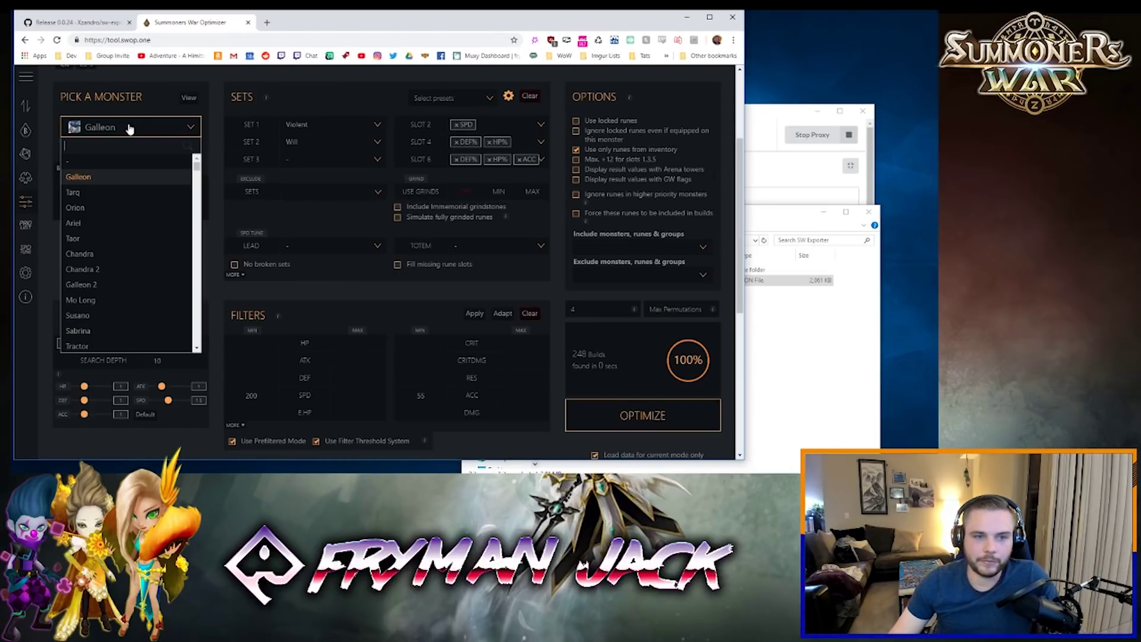
scroll(130, 127, down, 1)
text(chiwu)
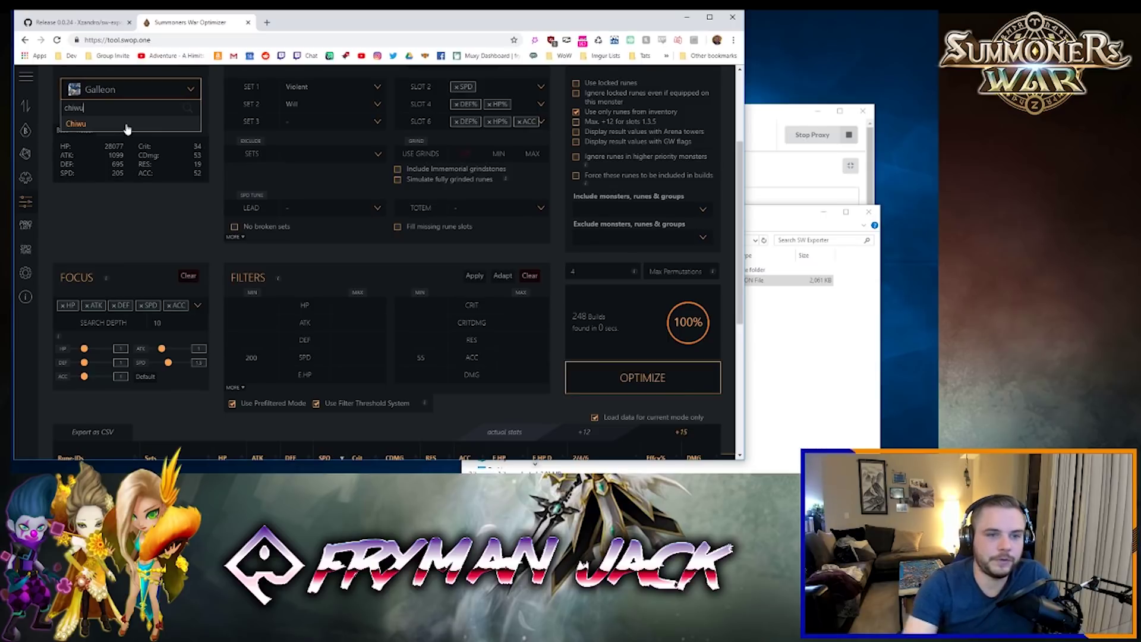
click(126, 128)
Set rune set 1 to Despair for Chiwu's build and show the monster's base stats.
click(331, 136)
click(309, 159)
click(62, 179)
scroll(199, 323, down, 1)
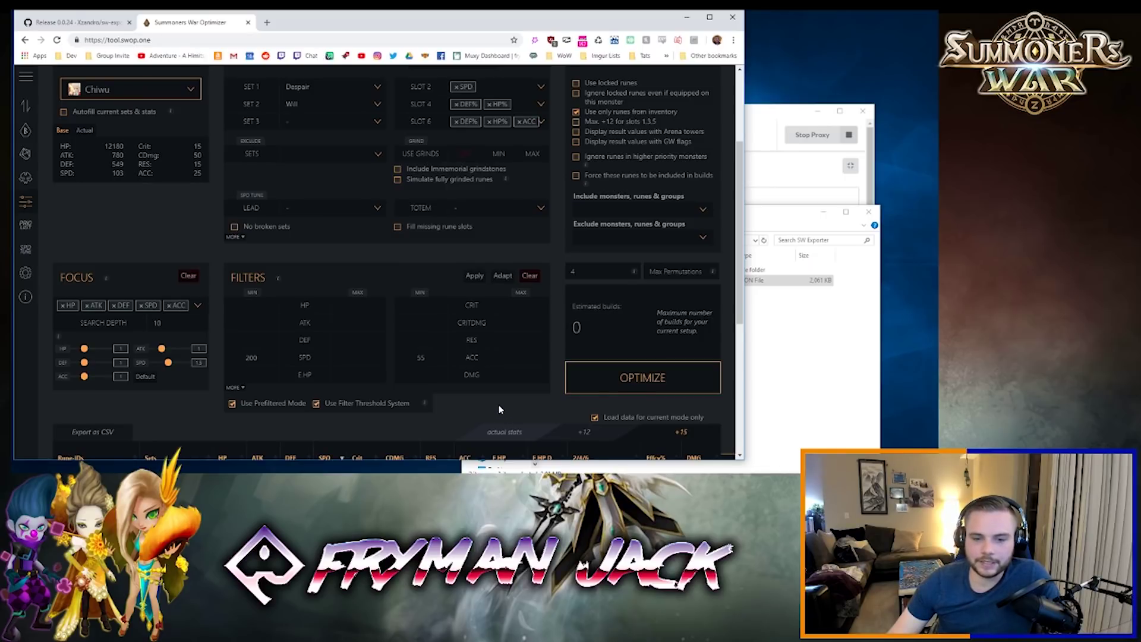
scroll(499, 408, up, 1)
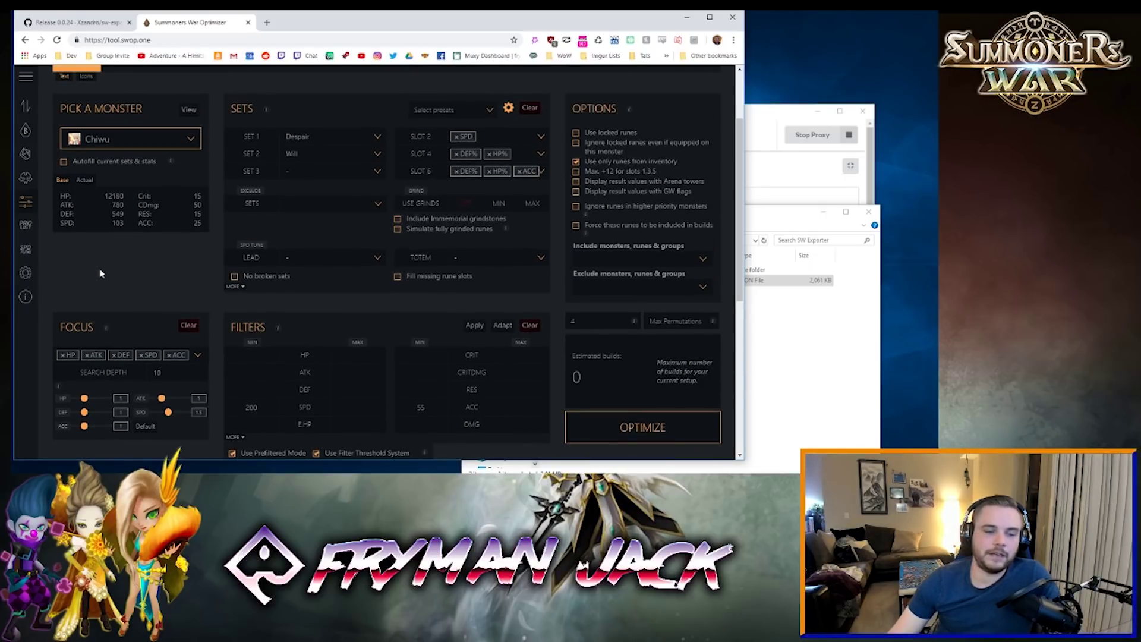
Open the team speed tuning page and search the available monsters for "ti".
click(28, 249)
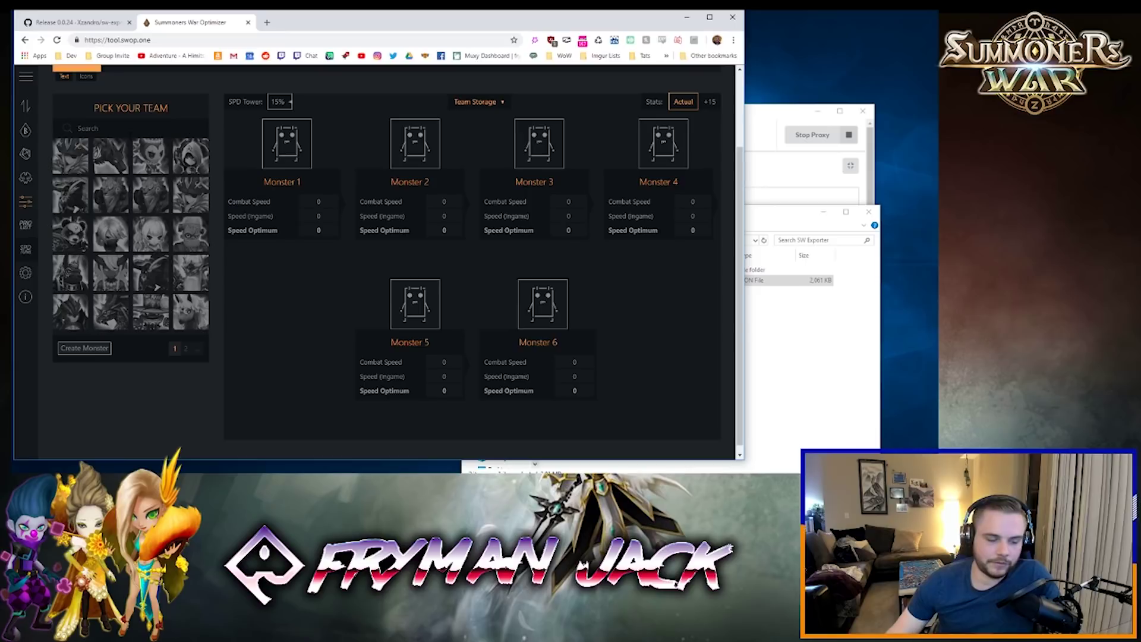
text(l)
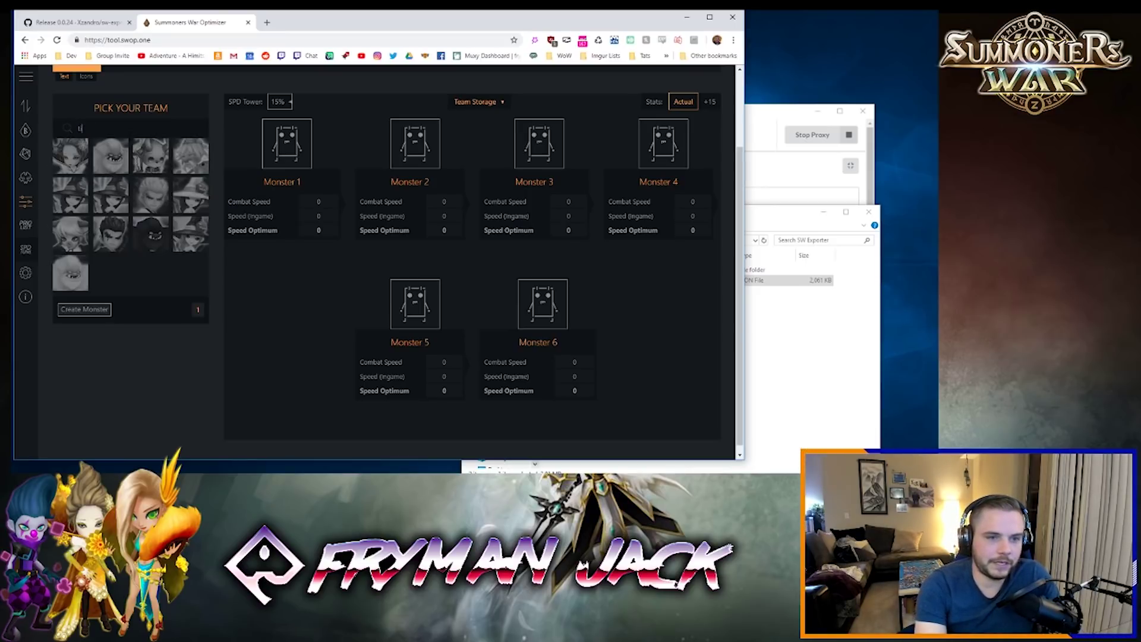
click(82, 147)
double_click(98, 129)
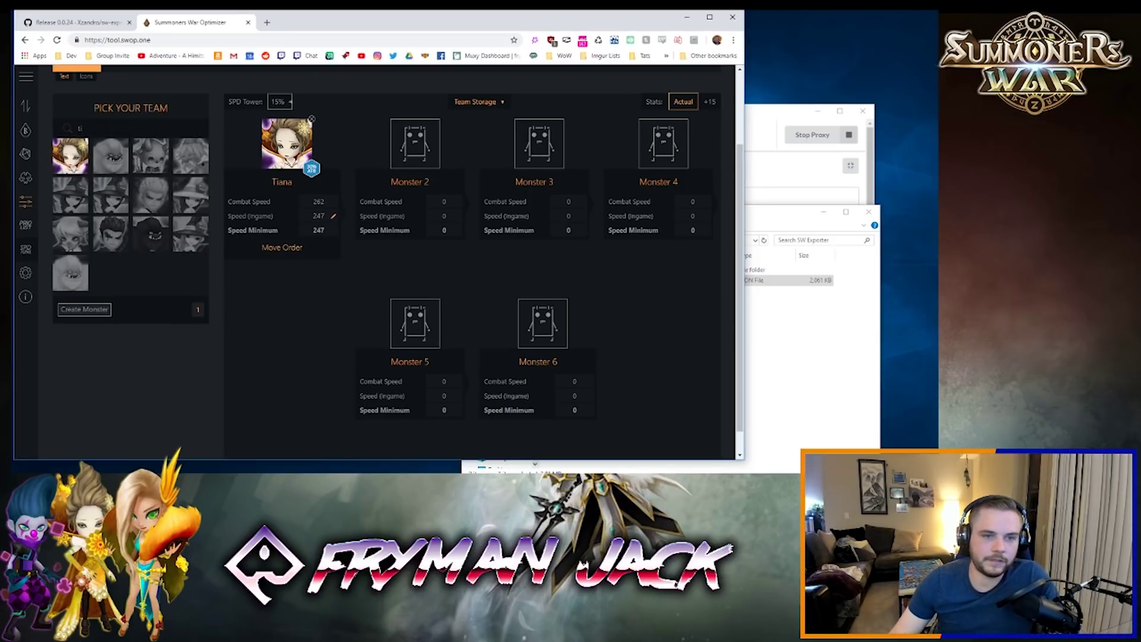
text(sea)
click(82, 150)
double_click(98, 128)
text(lie)
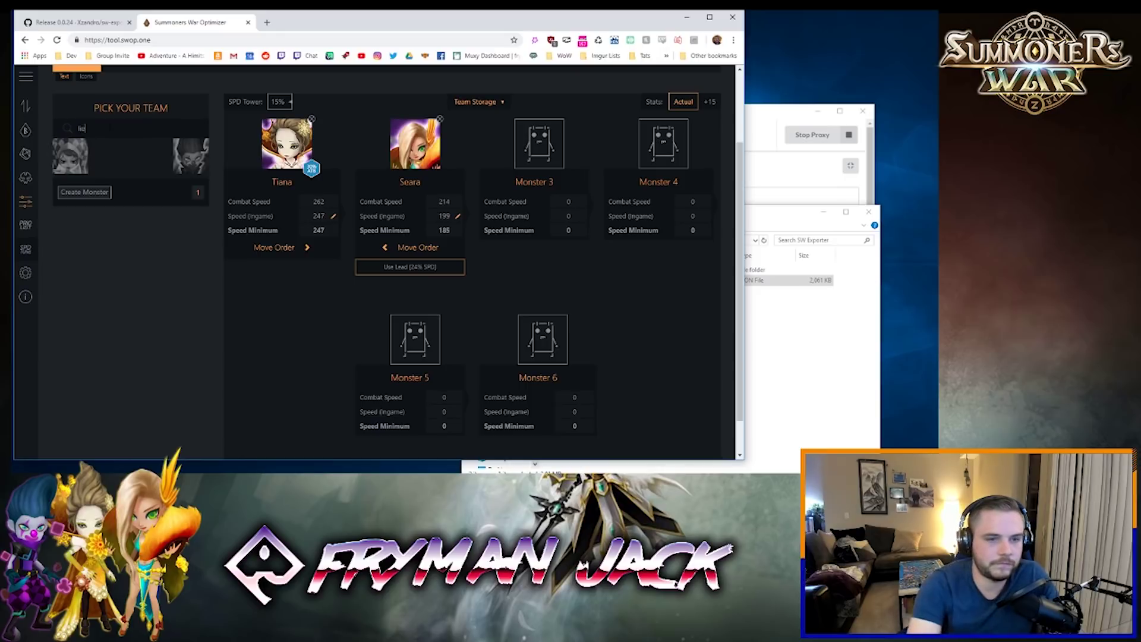
click(190, 155)
double_click(98, 129)
text(gal)
click(131, 156)
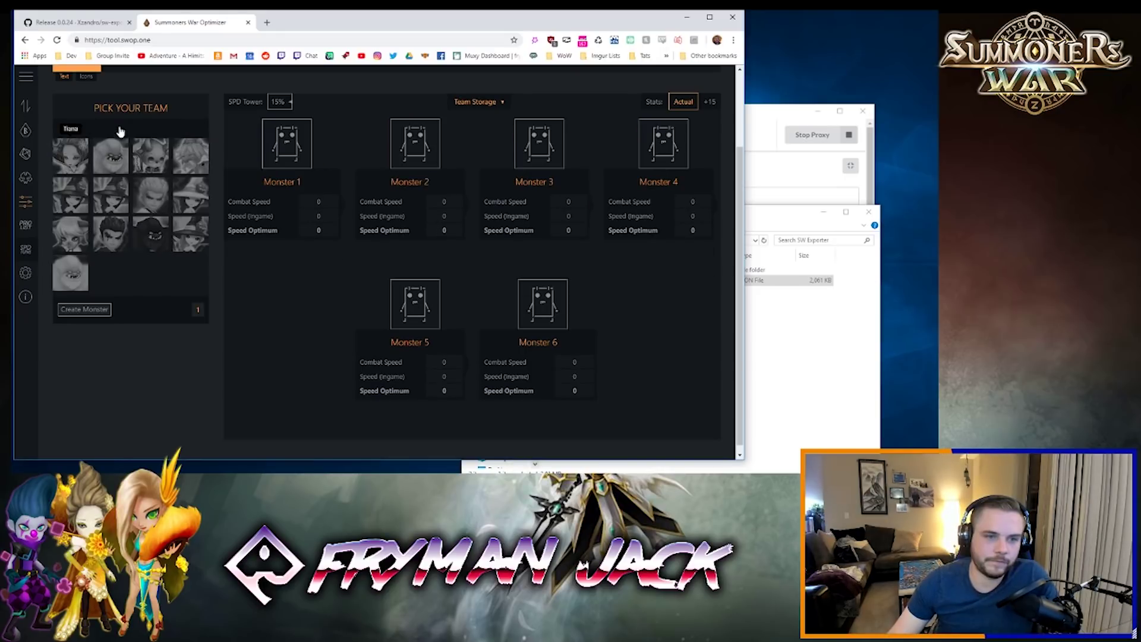
Add Tiana to the empty team, then find Seara with "sea" and add her too.
click(82, 149)
click(98, 129)
text(sea)
click(75, 157)
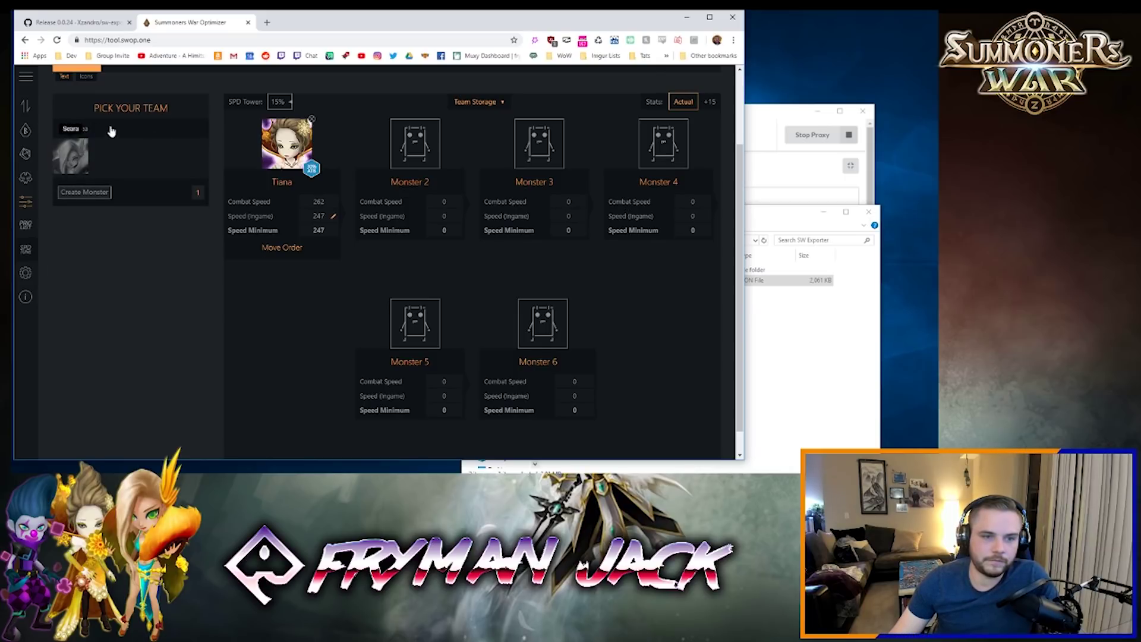
Search for "lie" and "gal" to add Liebli and the first Galleon to the team.
double_click(109, 128)
text(lie)
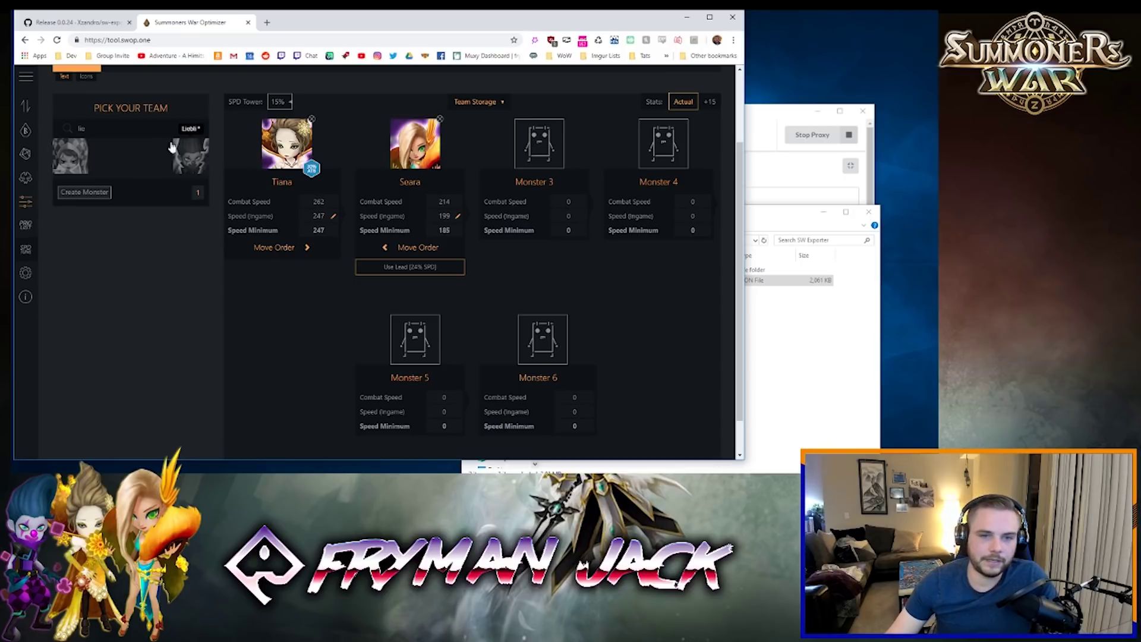
click(183, 155)
double_click(81, 128)
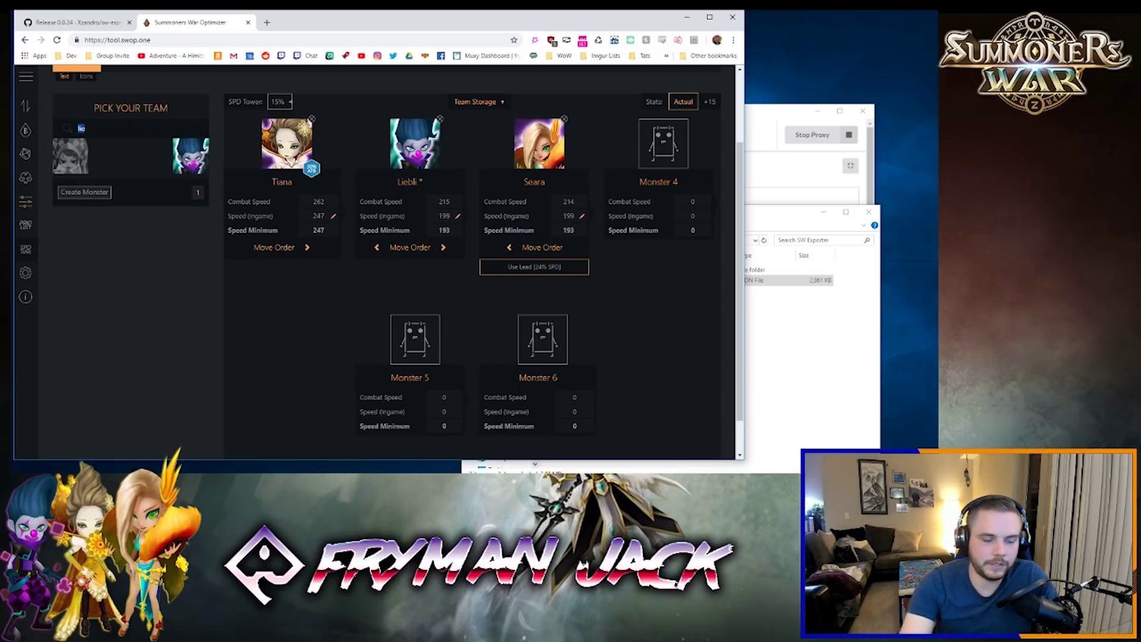
text(gal)
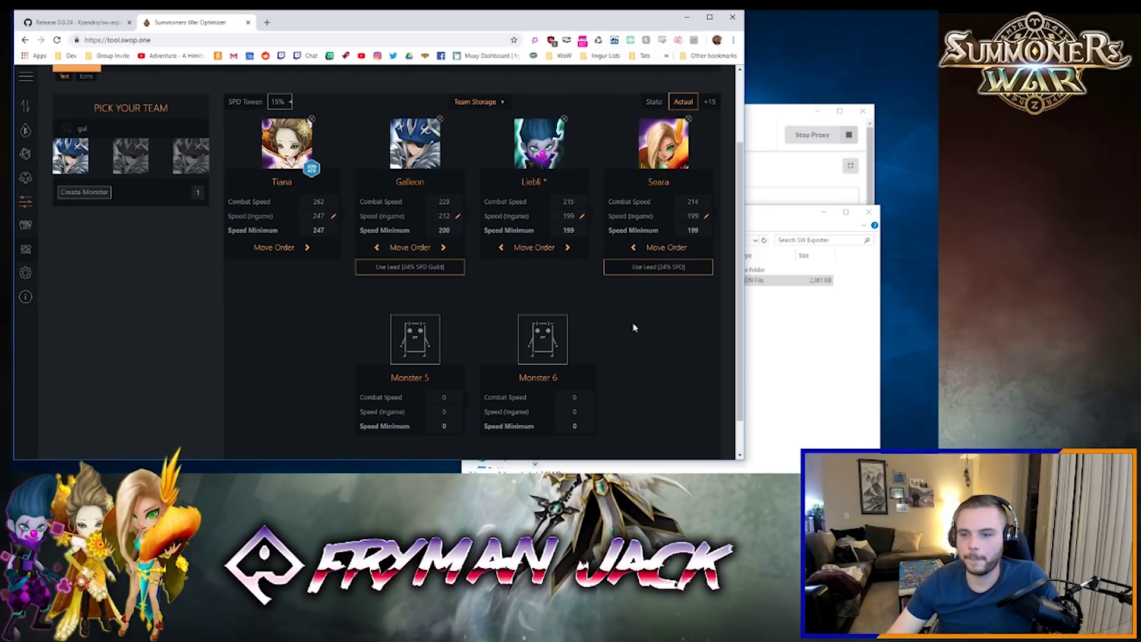
Use Seara's 24% SPD lead for the team and inspect the in-game speeds of Seara and Liebli.
click(664, 272)
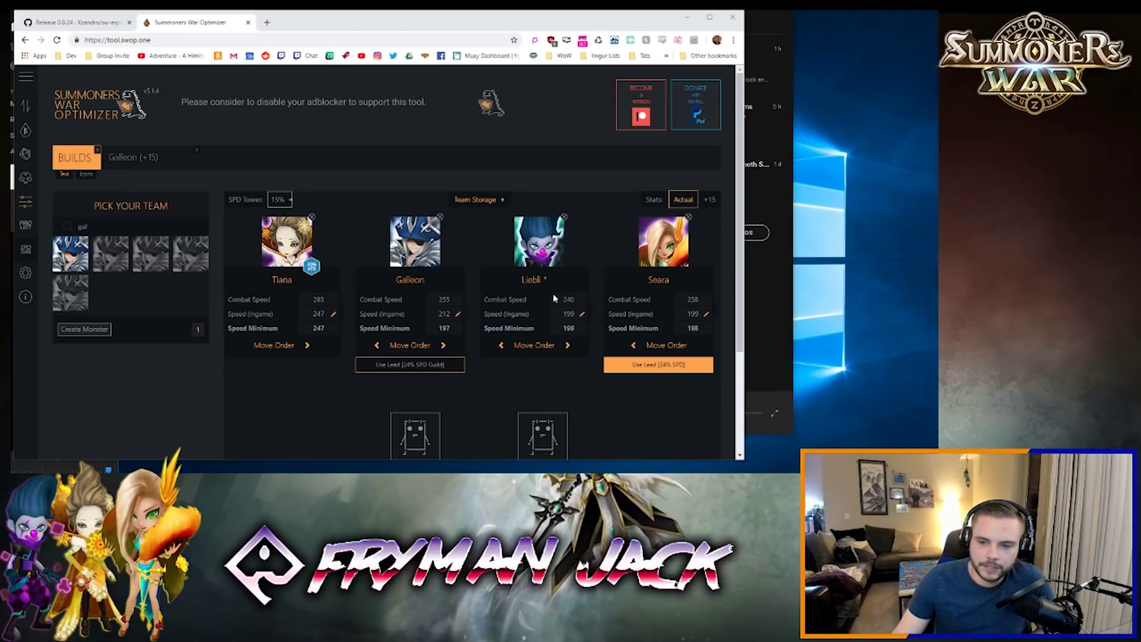
click(701, 311)
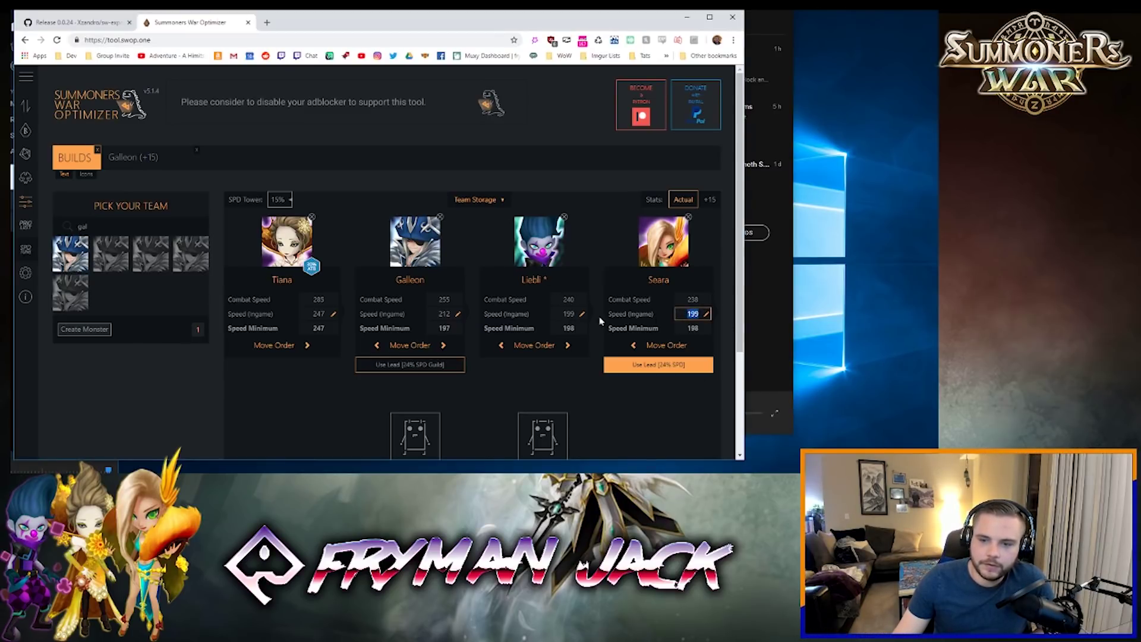
click(569, 313)
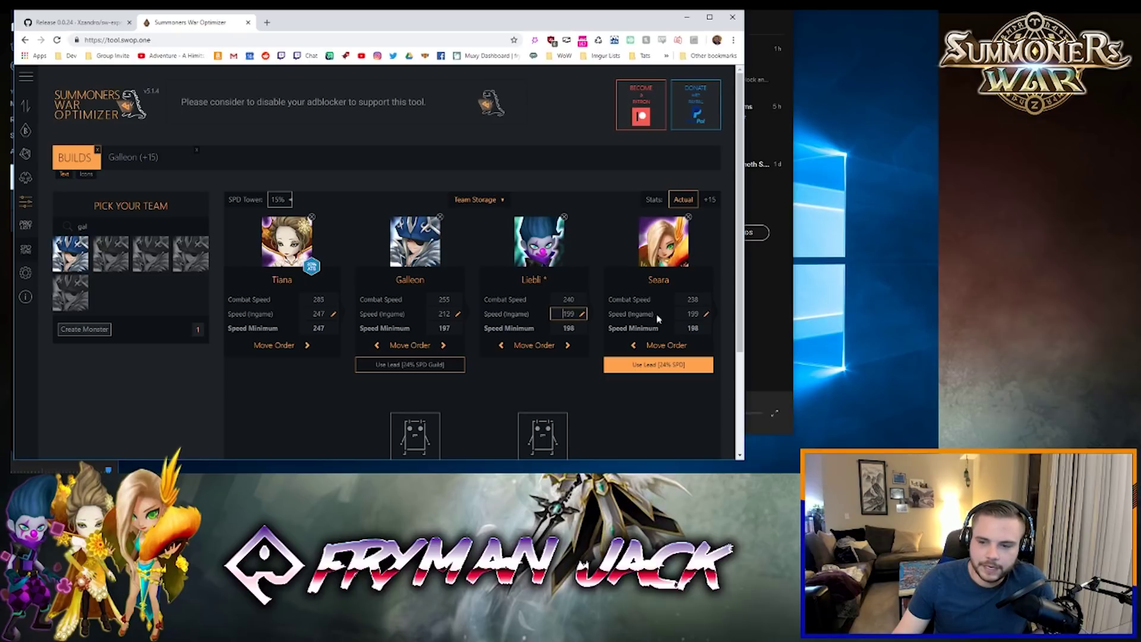
click(695, 303)
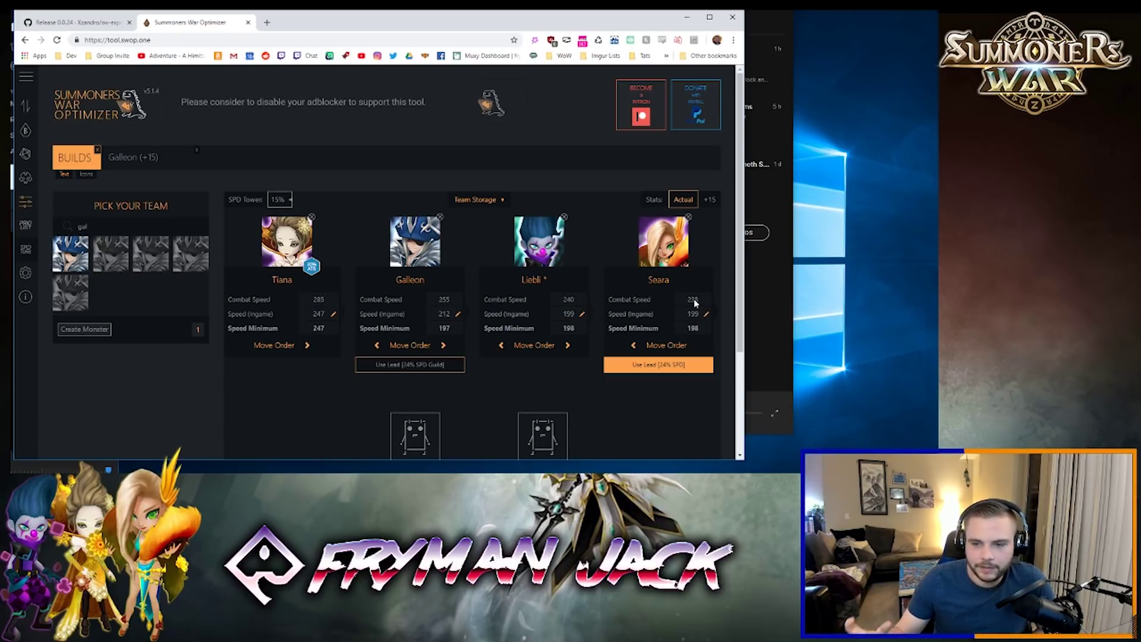